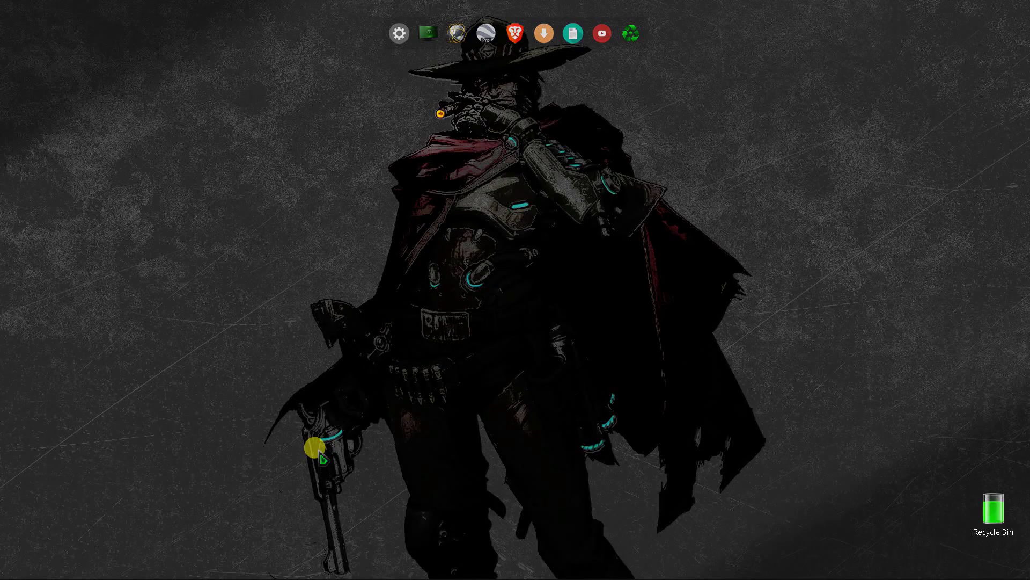
# - Restore the 'Untitled - ArcMap' window from its taskbar thumbnail so it fills the screen
pyautogui.moveTo(510, 568)
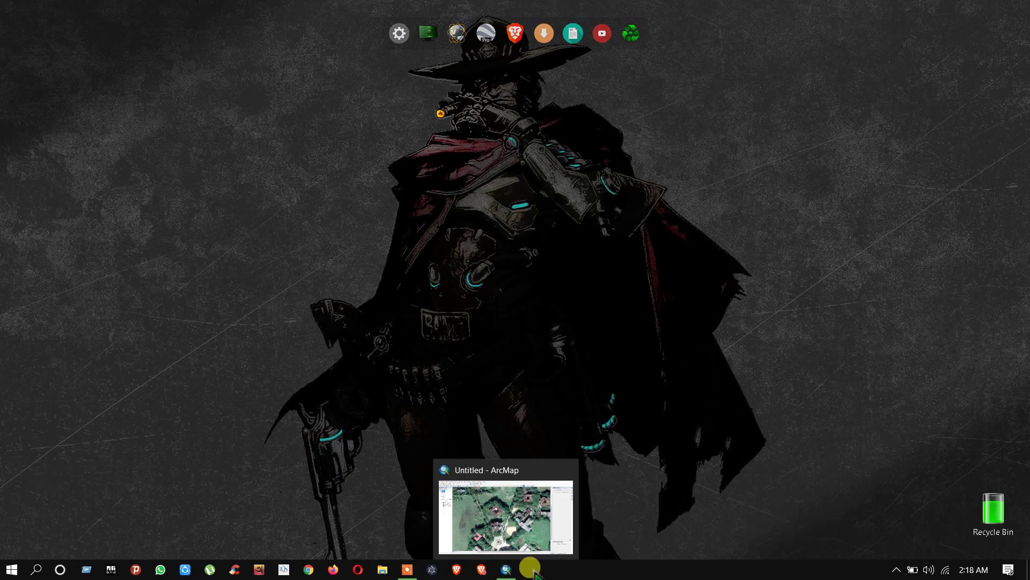
pyautogui.click(504, 533)
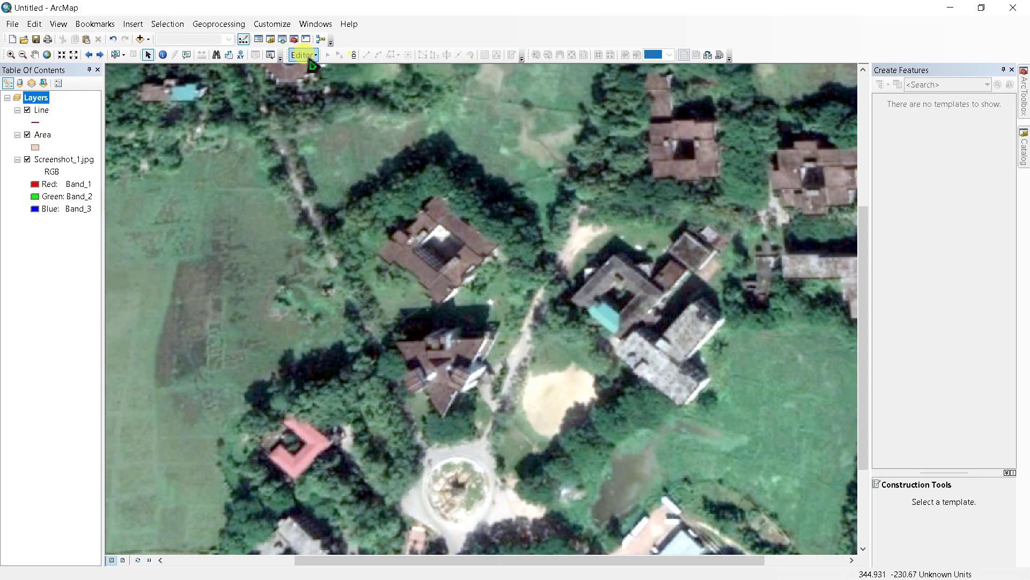
# - Start an editing session from the Editor menu, continuing past the Start Editing warnings
pyautogui.click(304, 55)
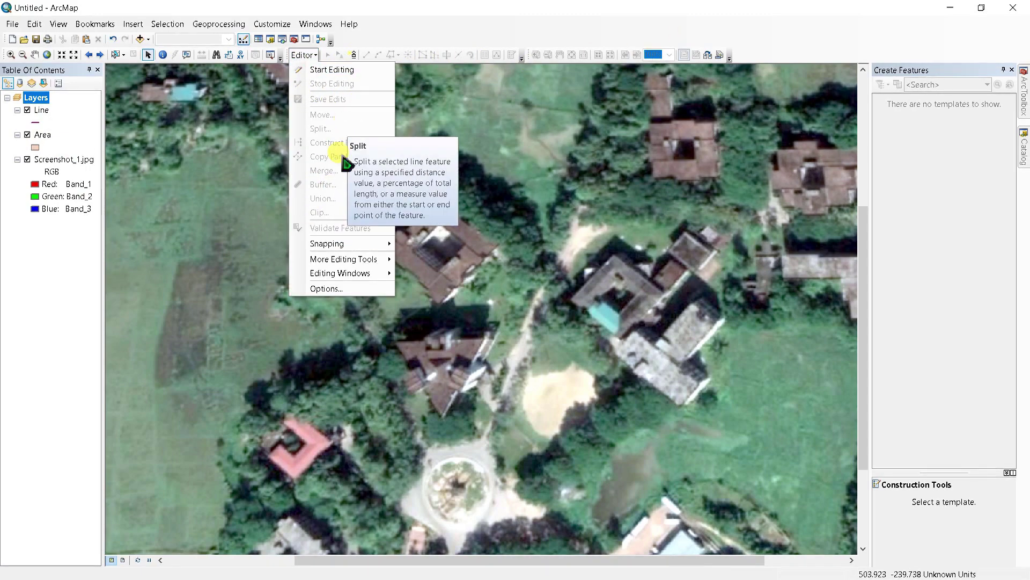
pyautogui.rightClick(440, 35)
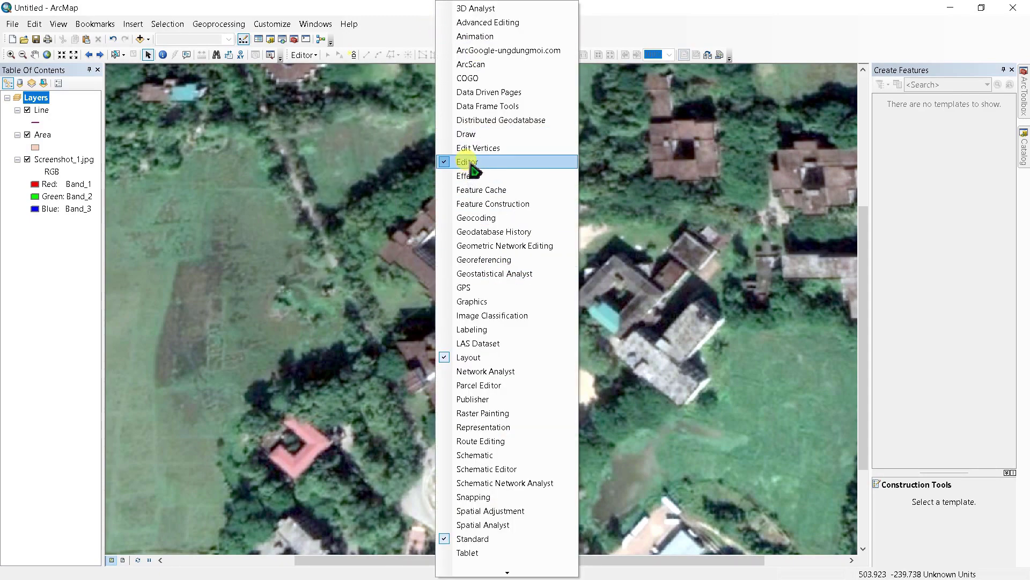
pyautogui.click(304, 55)
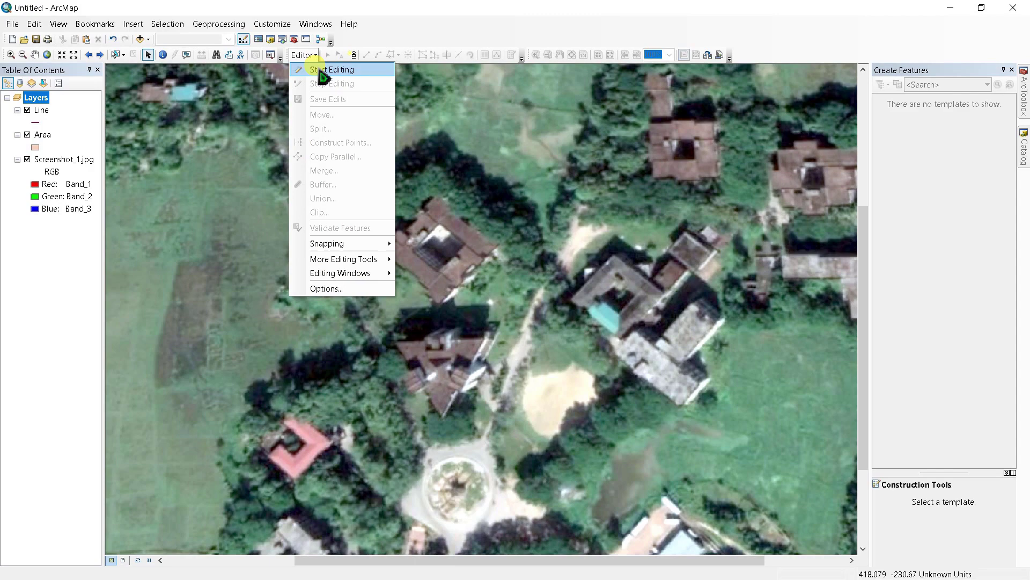
pyautogui.click(322, 70)
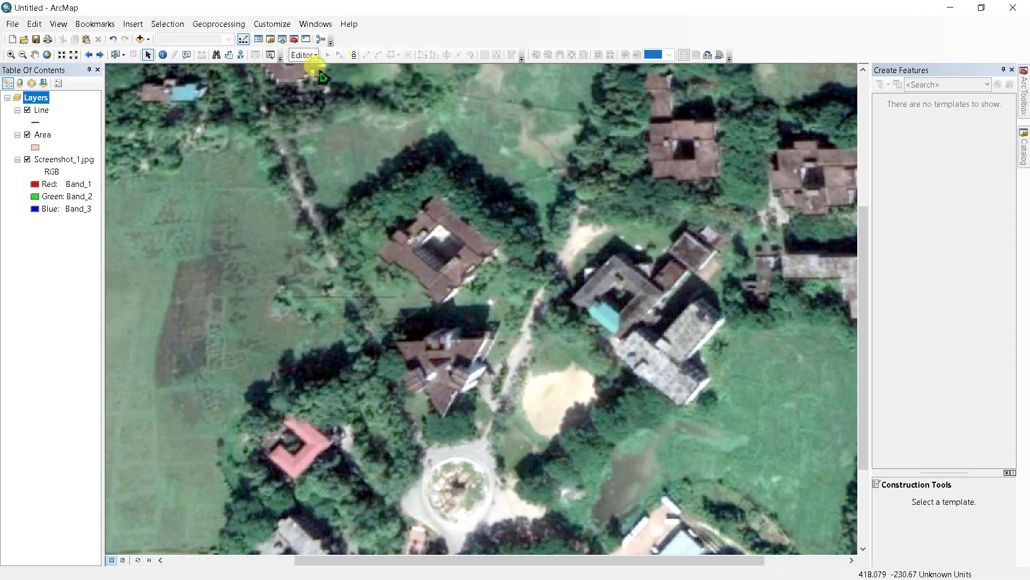
pyautogui.click(571, 437)
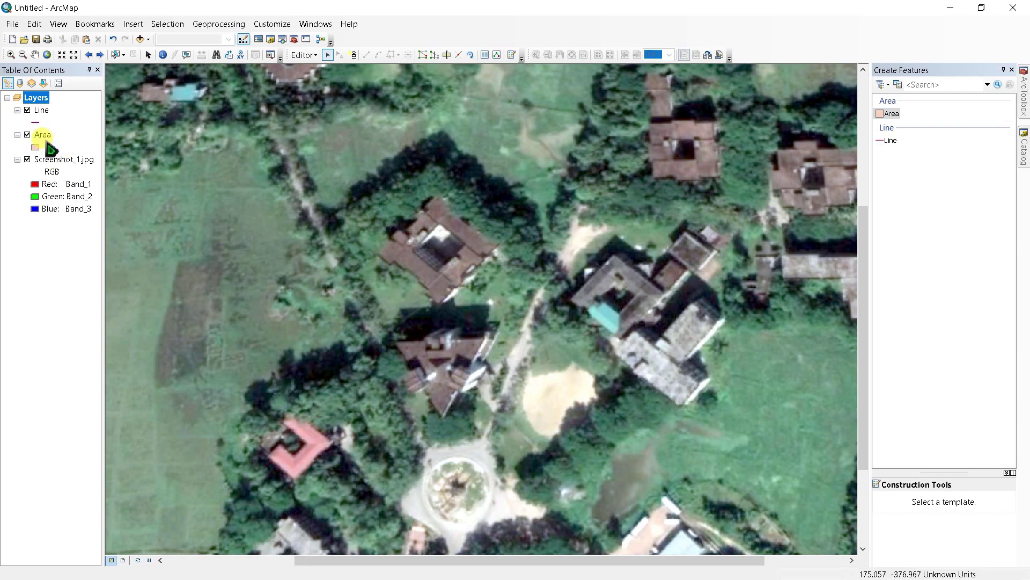
# - With the Area template, outline the building just below the map centre as a polygon
pyautogui.click(889, 113)
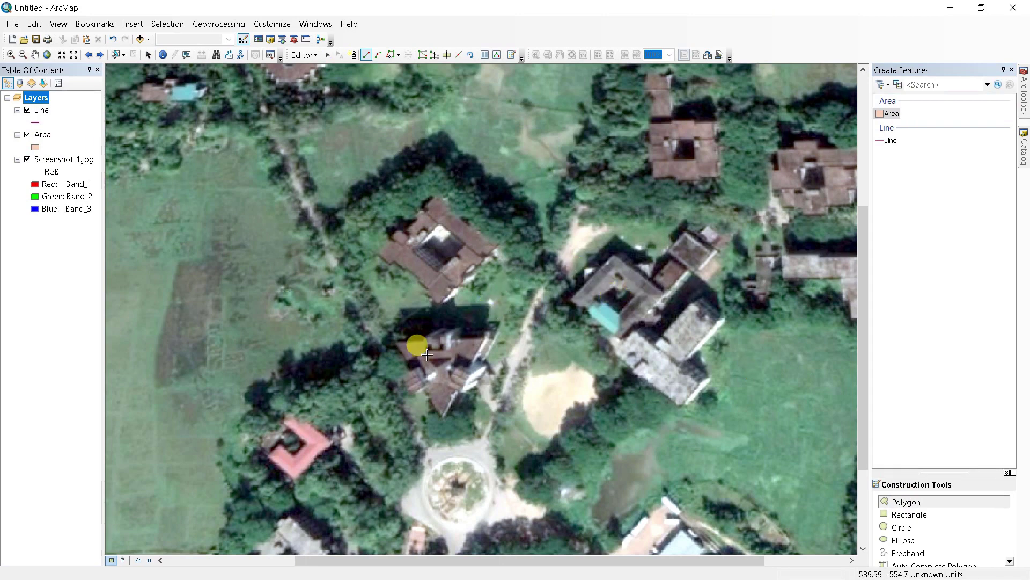
pyautogui.click(395, 343)
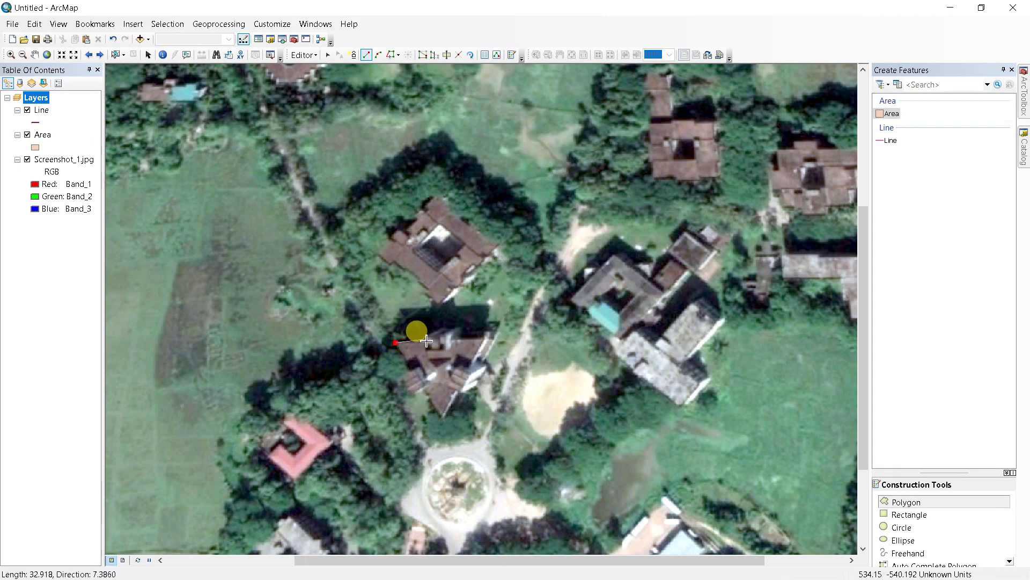
pyautogui.click(424, 337)
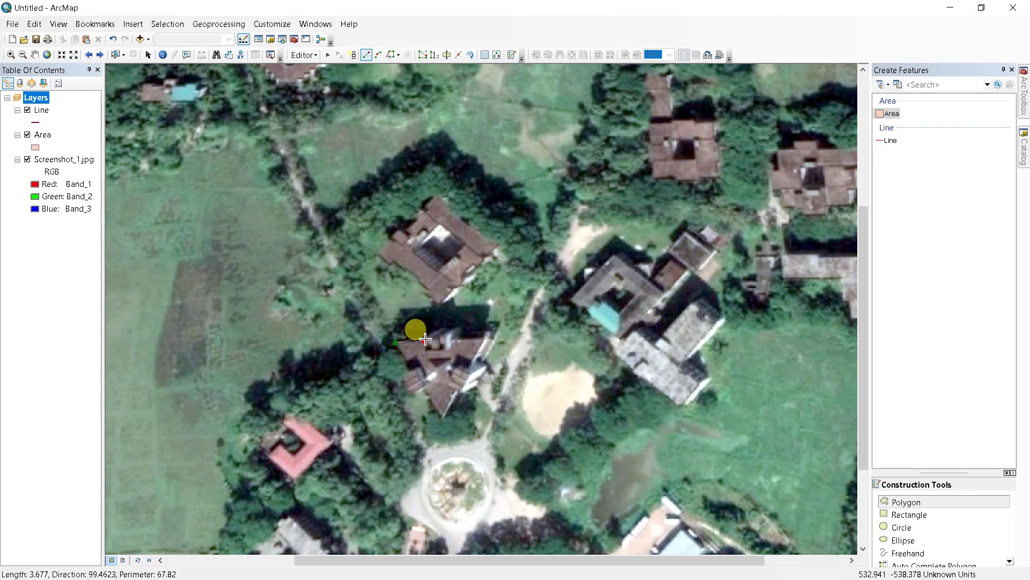
pyautogui.click(451, 339)
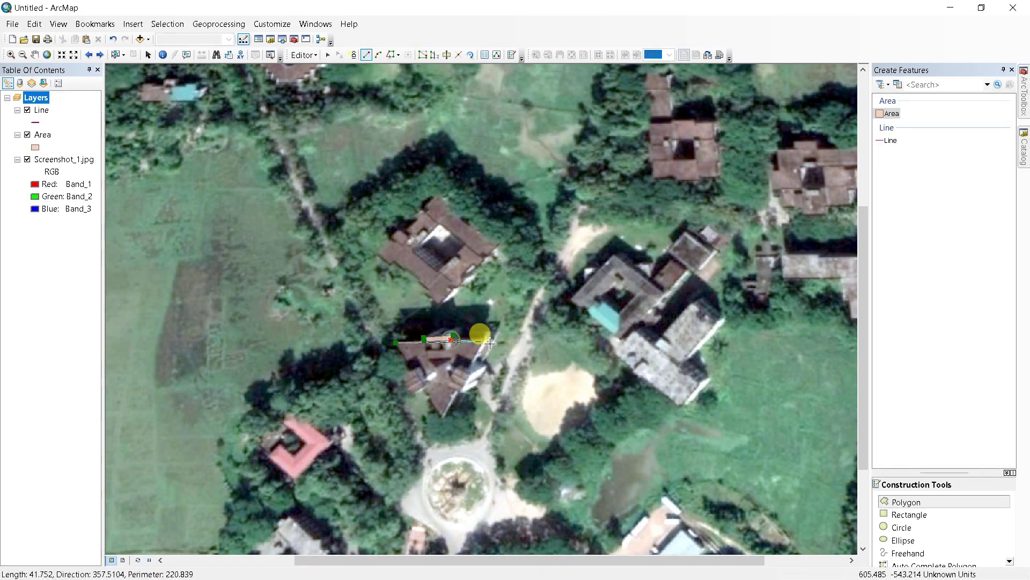
pyautogui.click(485, 338)
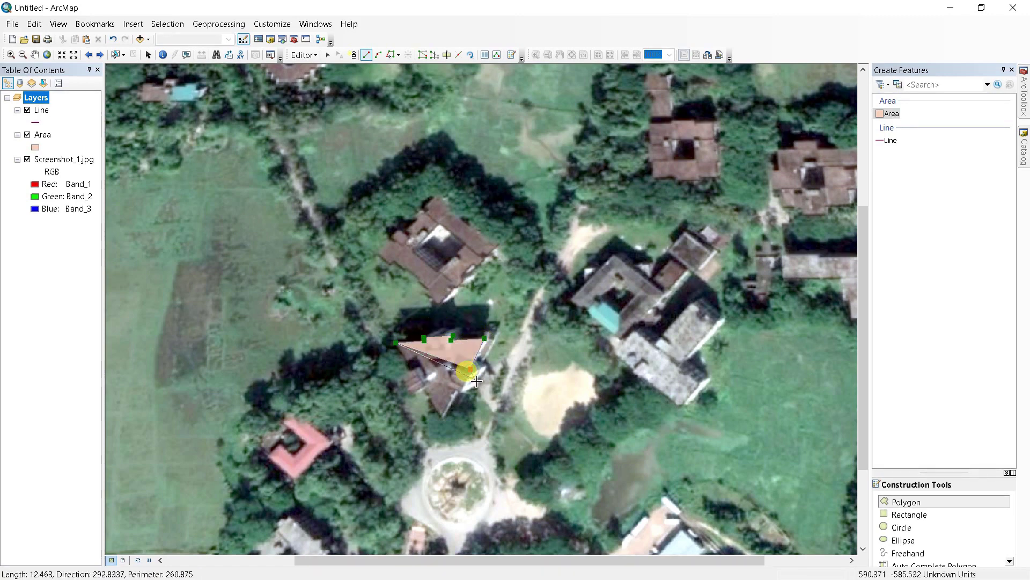
pyautogui.click(470, 369)
pyautogui.click(486, 367)
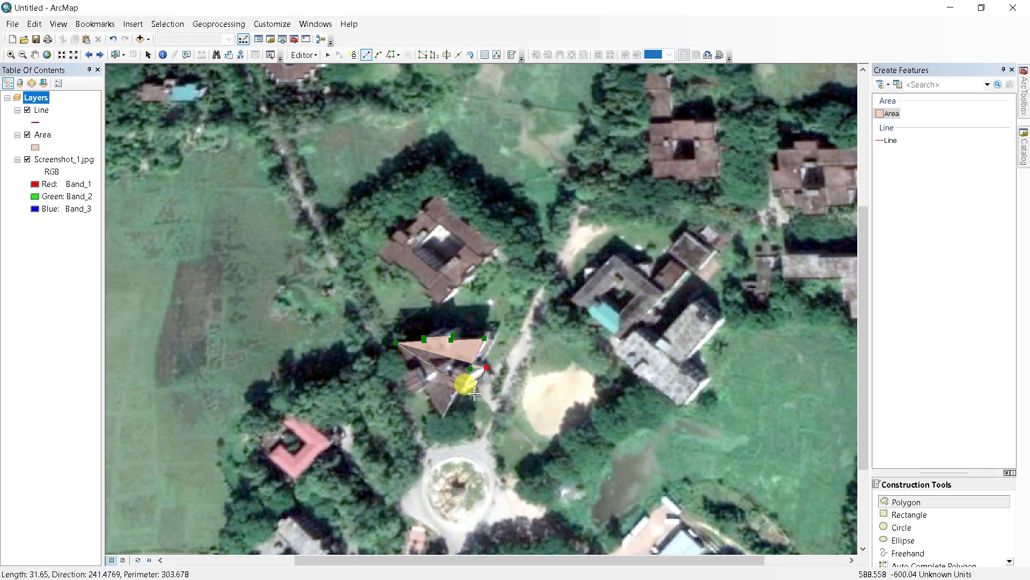
pyautogui.click(471, 392)
pyautogui.click(459, 391)
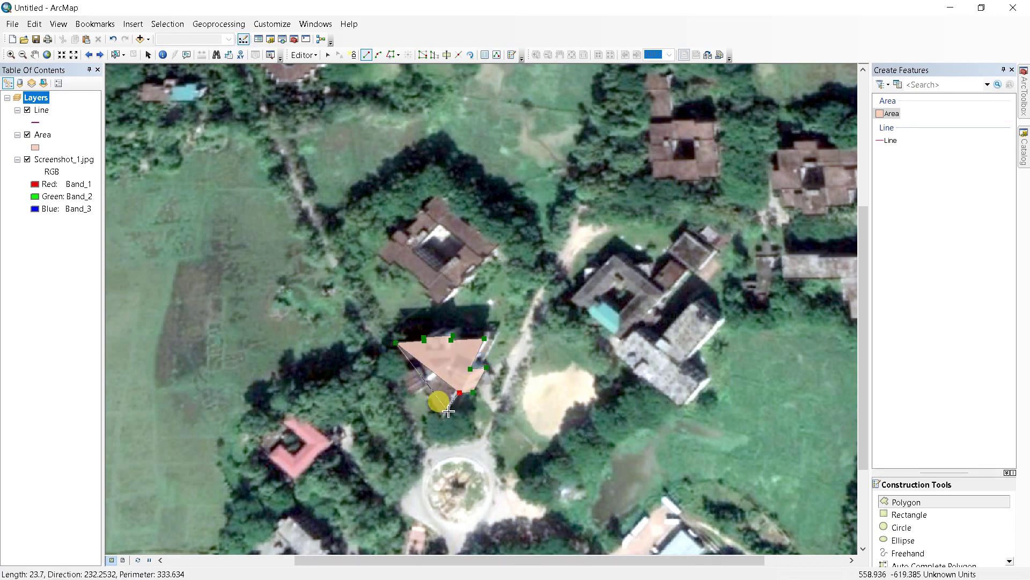
pyautogui.doubleClick(445, 418)
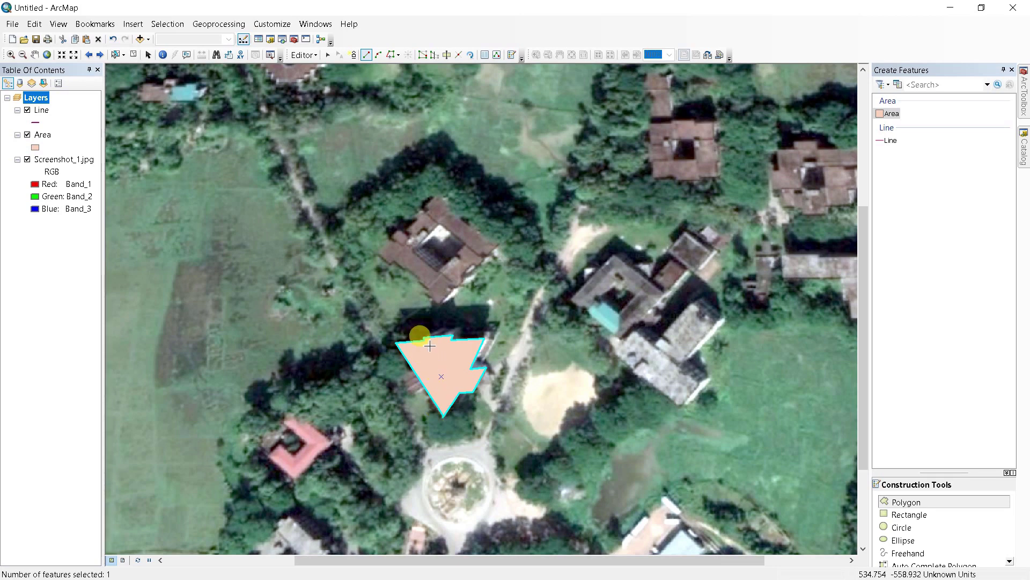
# - Outline the large upper-middle building's roof, west to north to east and south, as a polygon
pyautogui.click(378, 256)
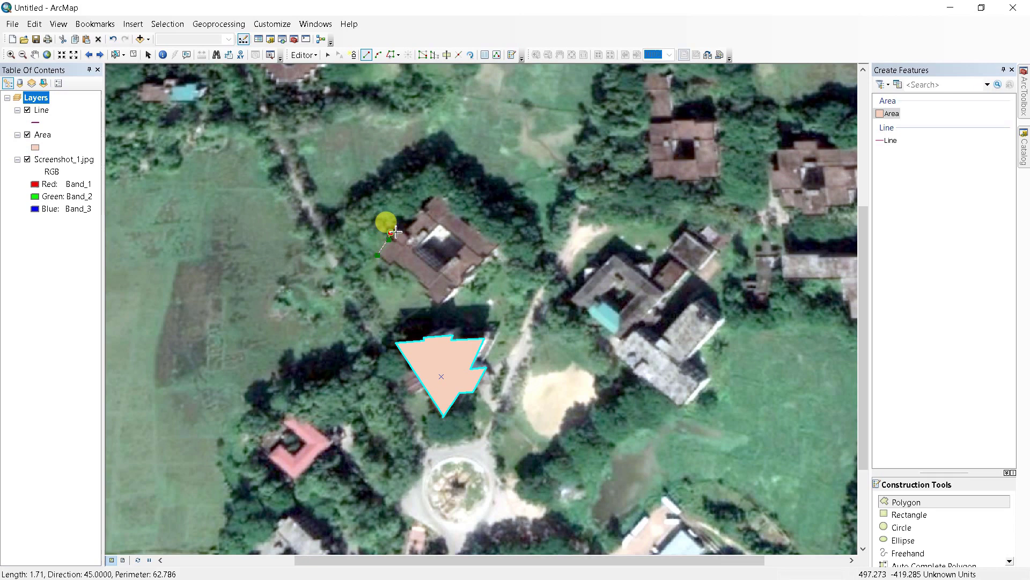
pyautogui.click(400, 232)
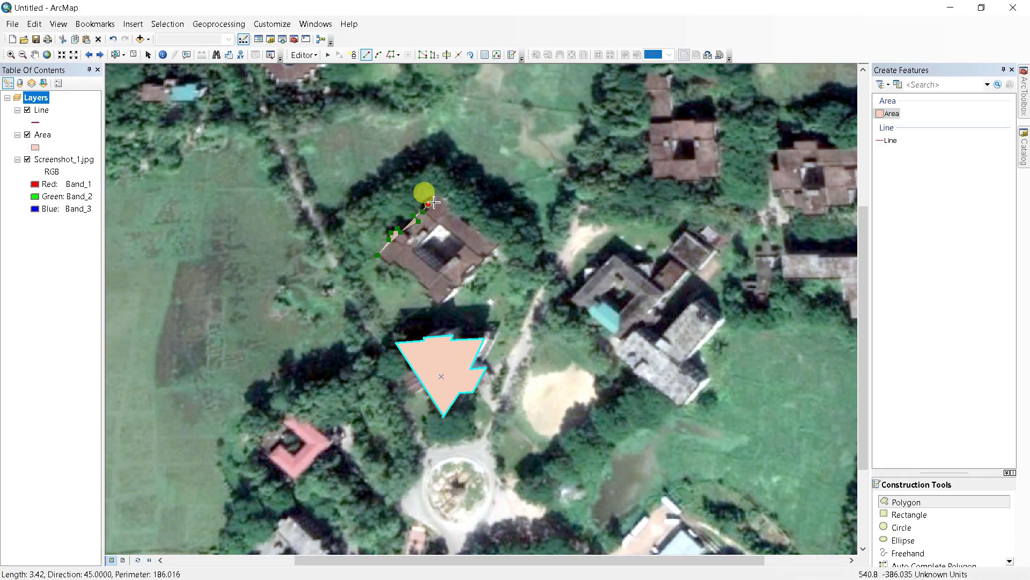
pyautogui.click(449, 211)
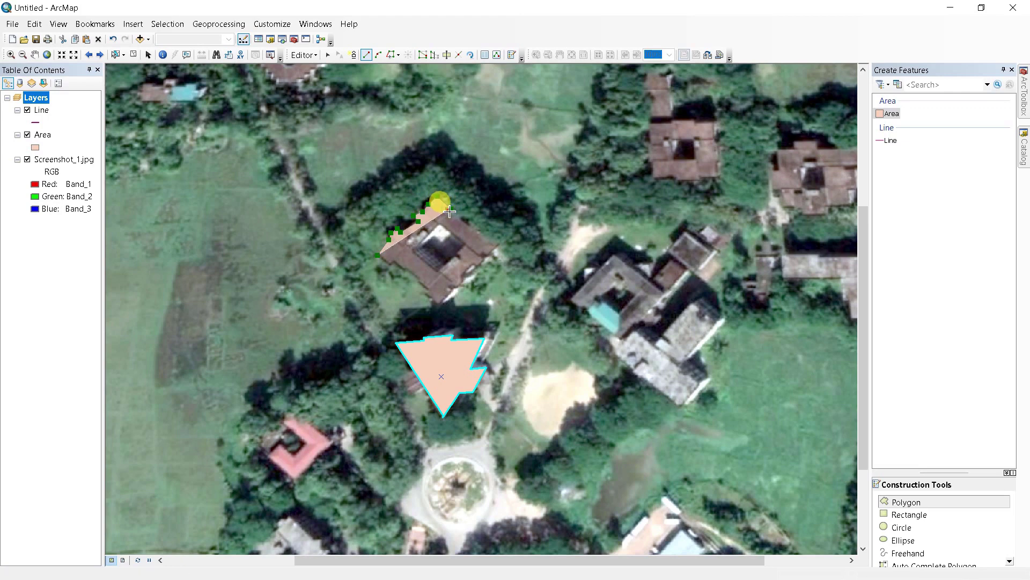
pyautogui.click(451, 209)
pyautogui.click(478, 230)
pyautogui.click(489, 236)
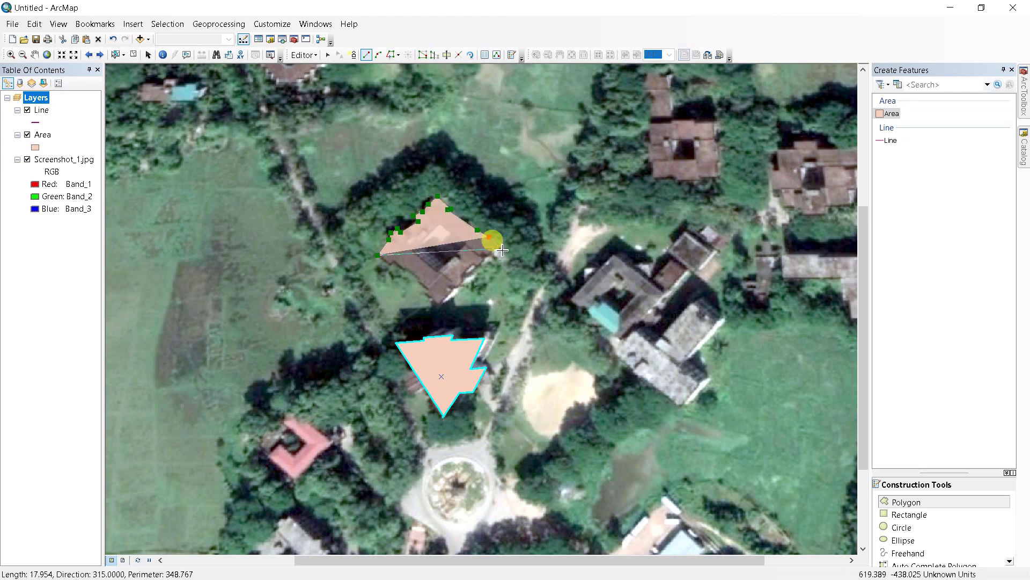
pyautogui.click(500, 247)
pyautogui.click(485, 253)
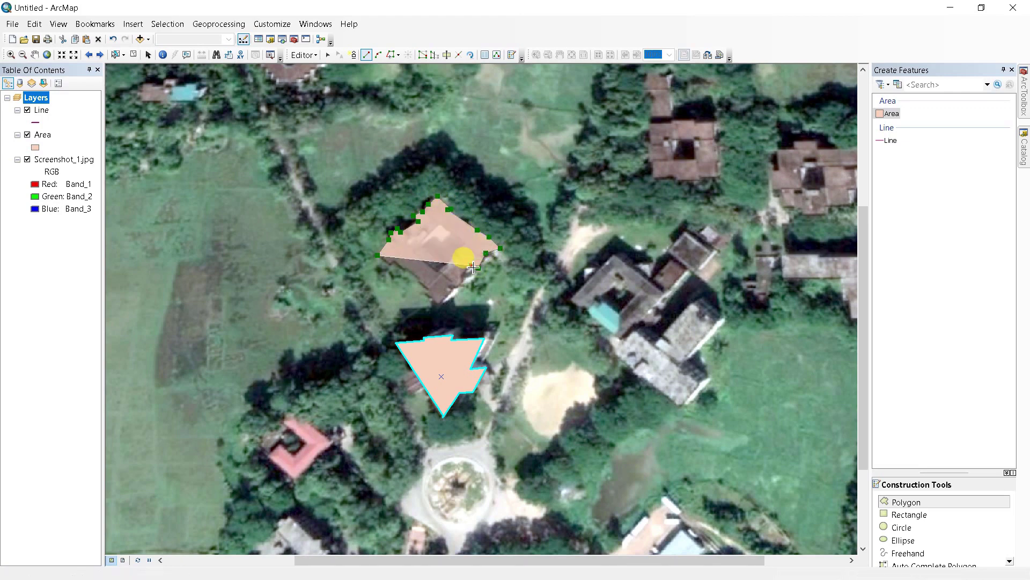
pyautogui.click(478, 268)
pyautogui.click(461, 275)
pyautogui.click(464, 286)
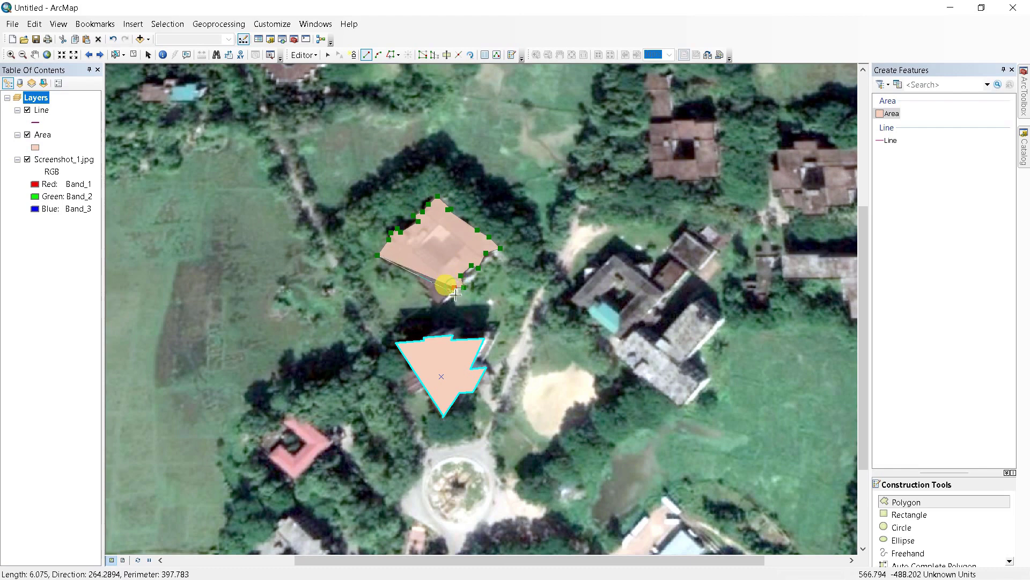
pyautogui.click(452, 293)
pyautogui.doubleClick(440, 306)
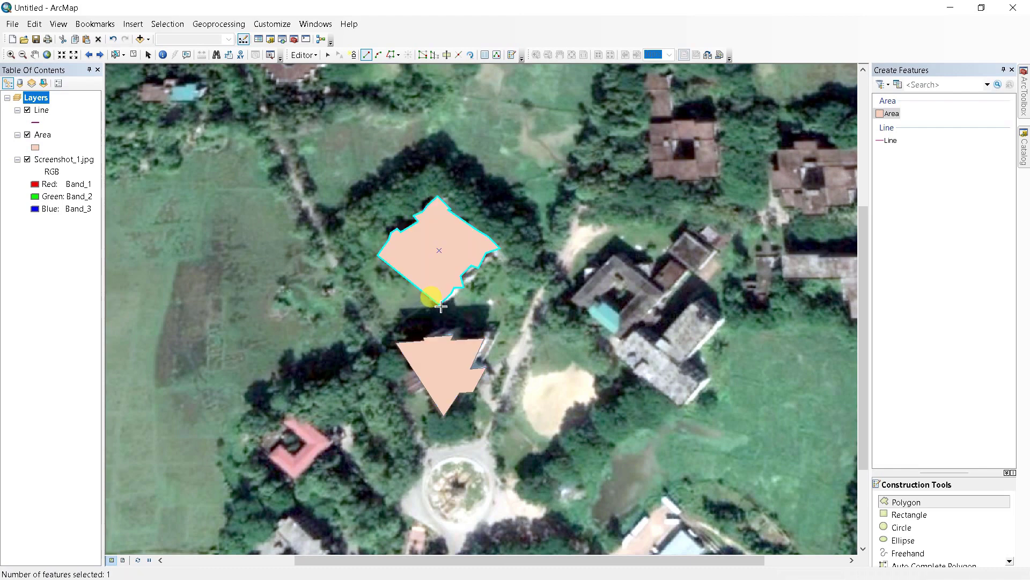
# - Outline the red-roofed L-shaped building in the lower left as an Area polygon
pyautogui.click(293, 413)
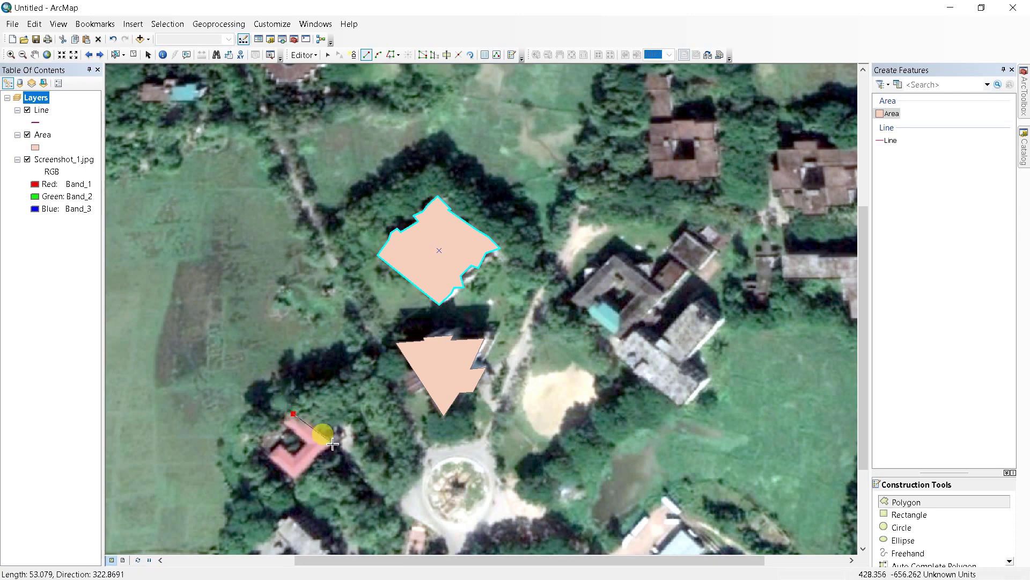
pyautogui.click(331, 441)
pyautogui.click(296, 482)
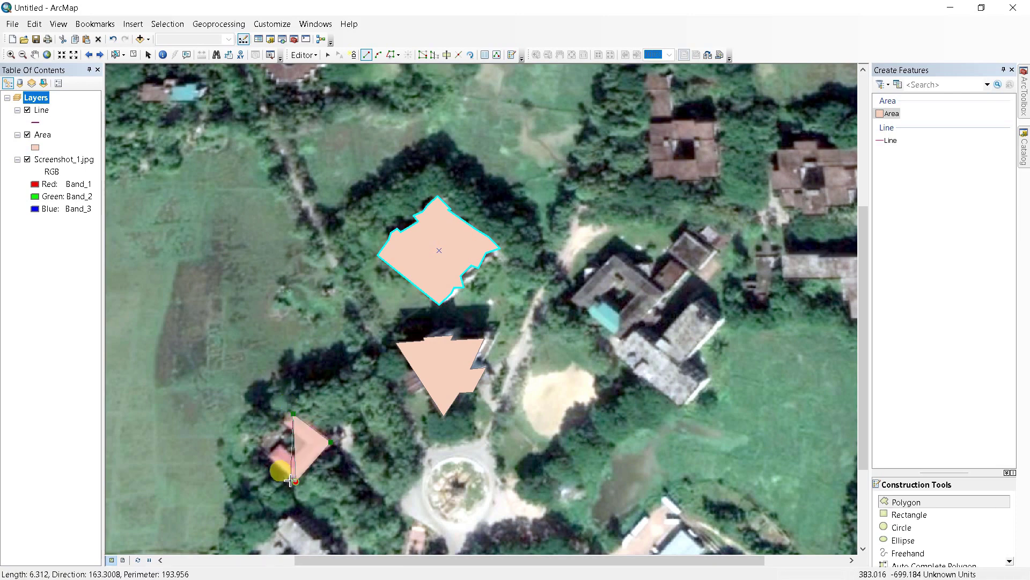
pyautogui.click(267, 456)
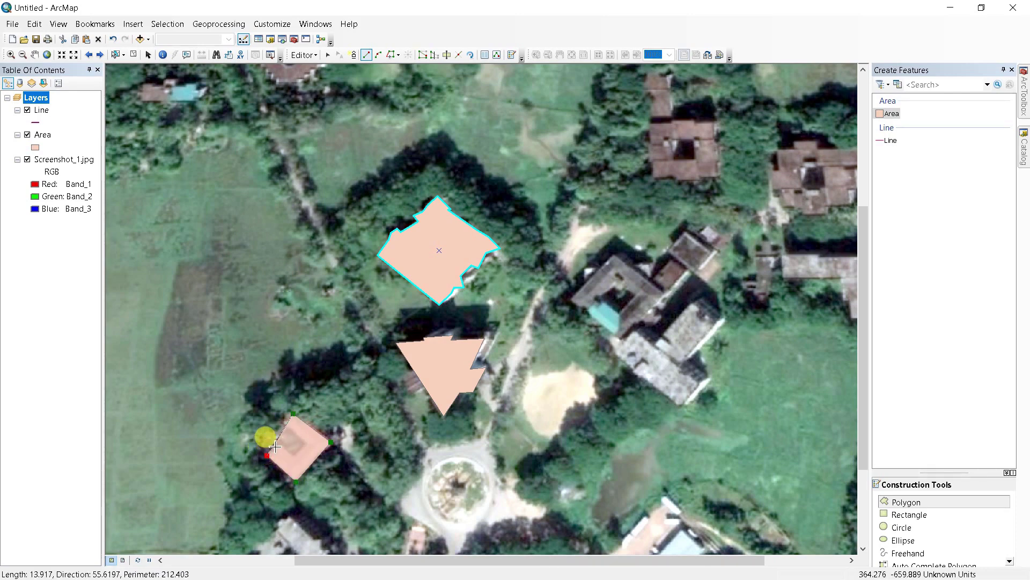
pyautogui.click(295, 457)
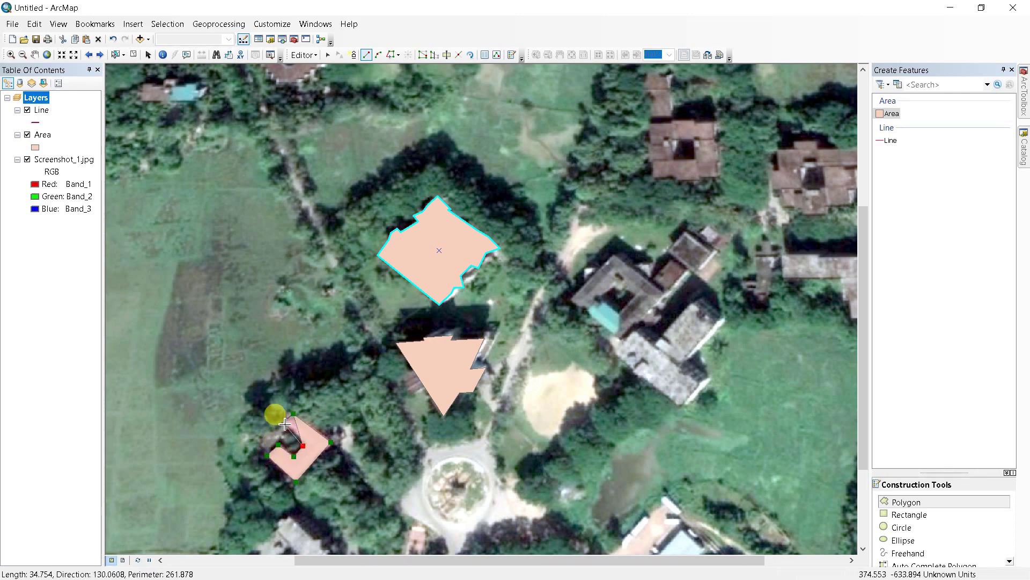
pyautogui.doubleClick(285, 424)
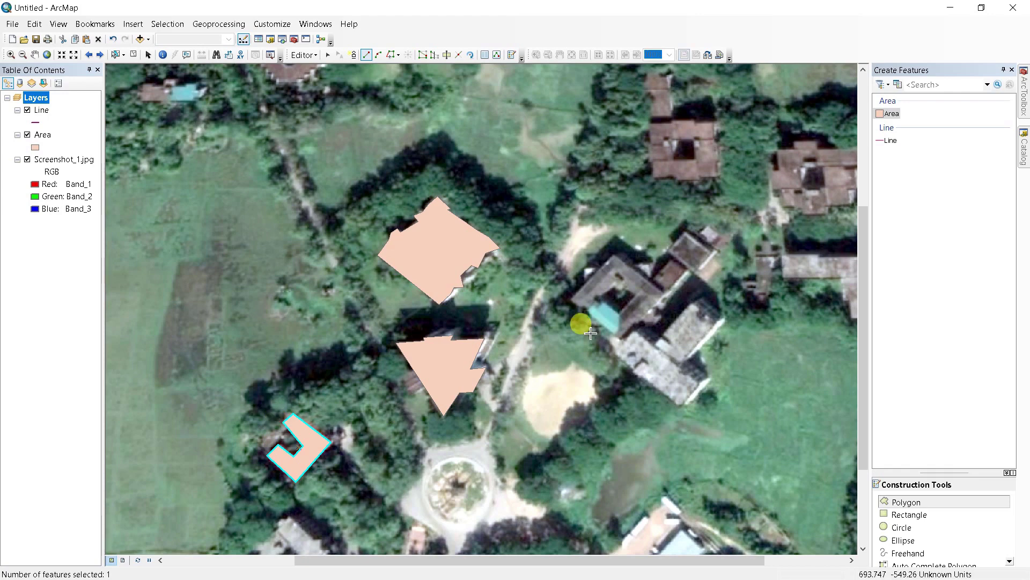
# - Trace the large building's outline from beside the blue rooftop patch around its upper wing
pyautogui.click(570, 300)
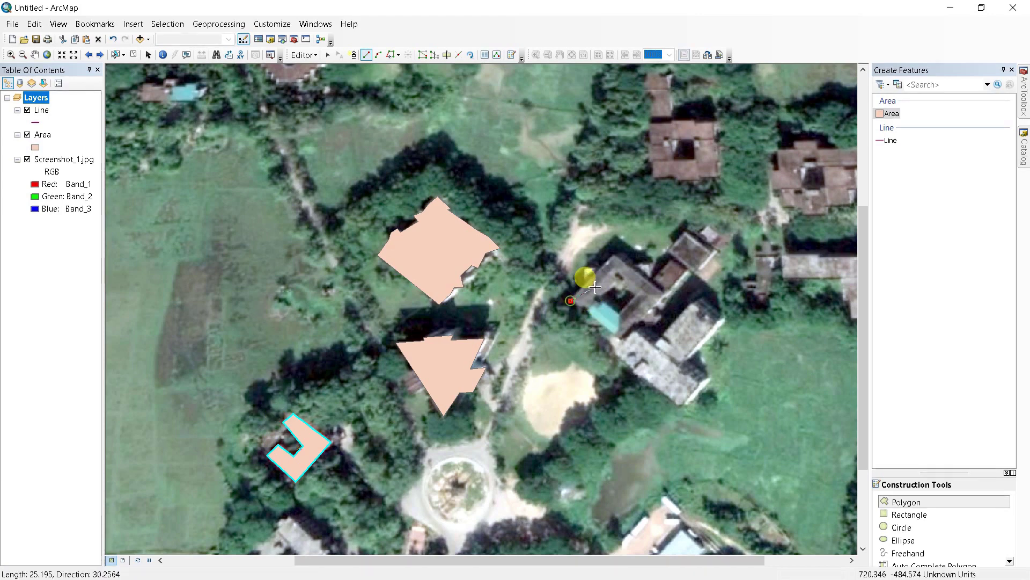
pyautogui.click(613, 255)
pyautogui.click(653, 281)
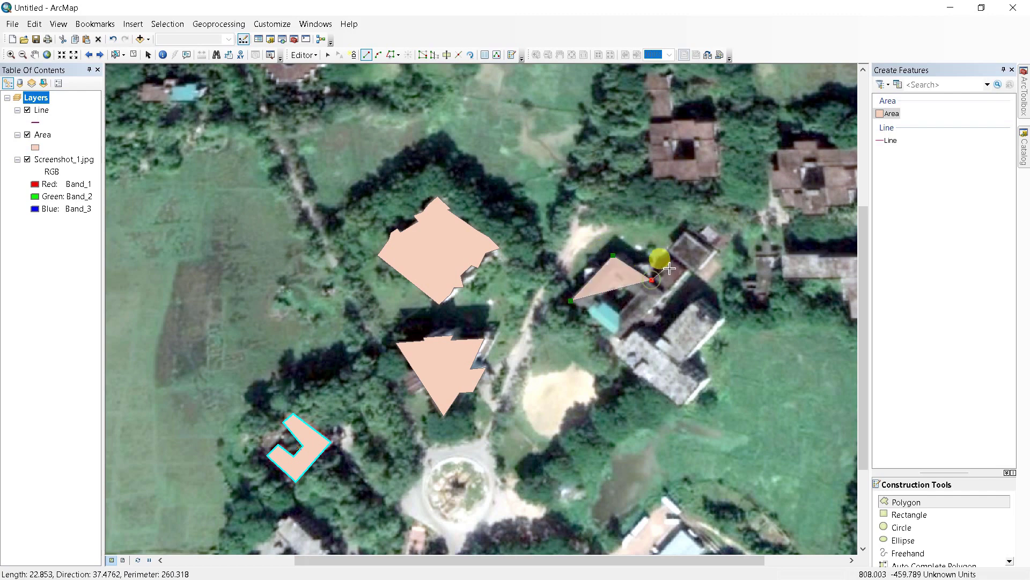
pyautogui.click(672, 259)
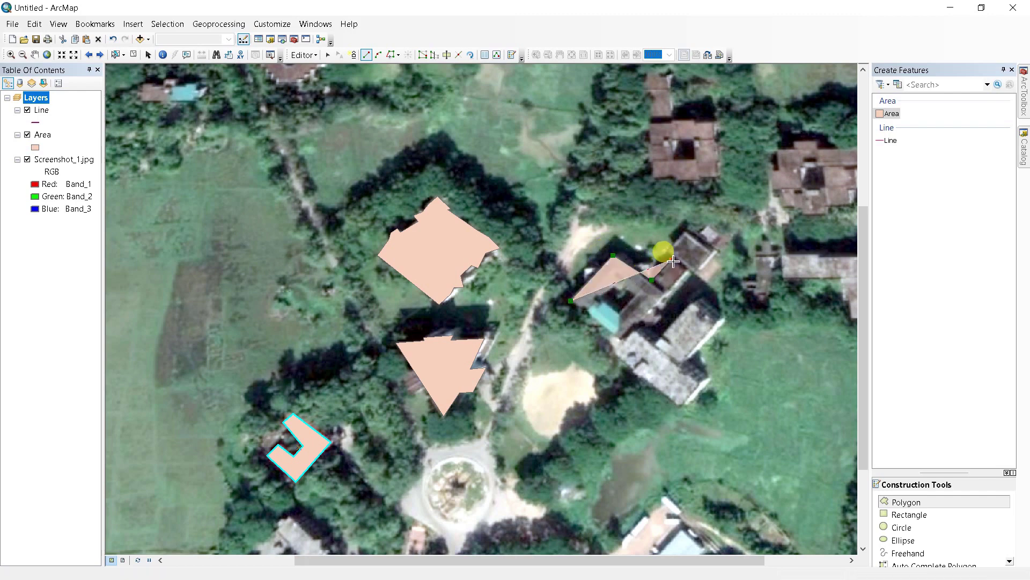
pyautogui.click(669, 252)
pyautogui.click(684, 231)
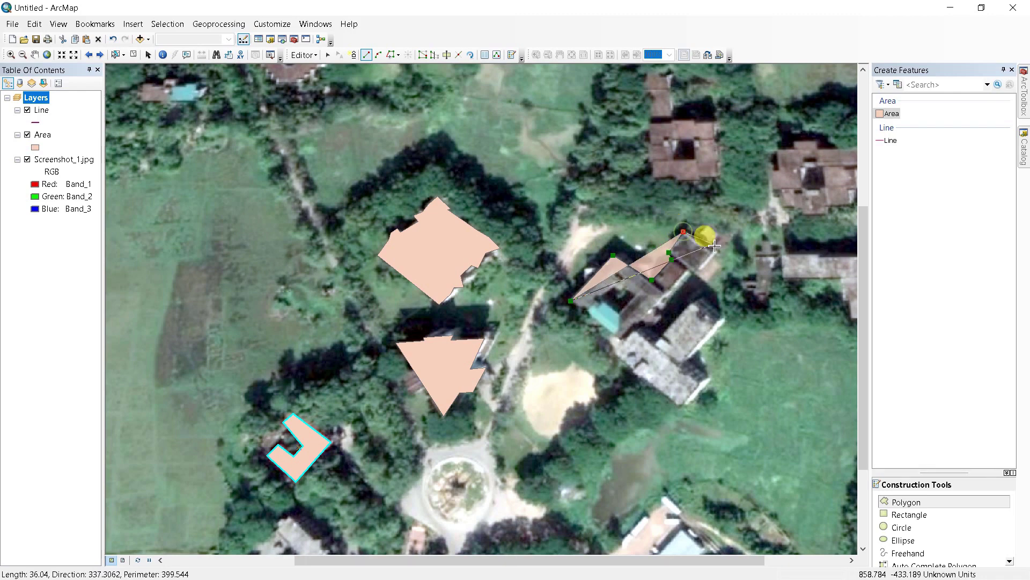
pyautogui.click(696, 235)
pyautogui.click(708, 224)
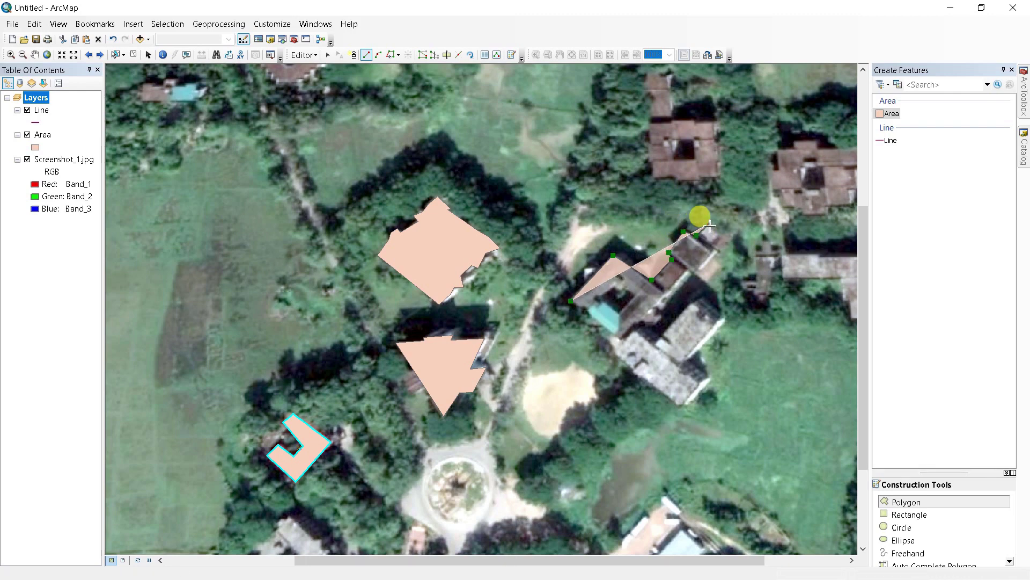
pyautogui.click(722, 237)
pyautogui.click(711, 247)
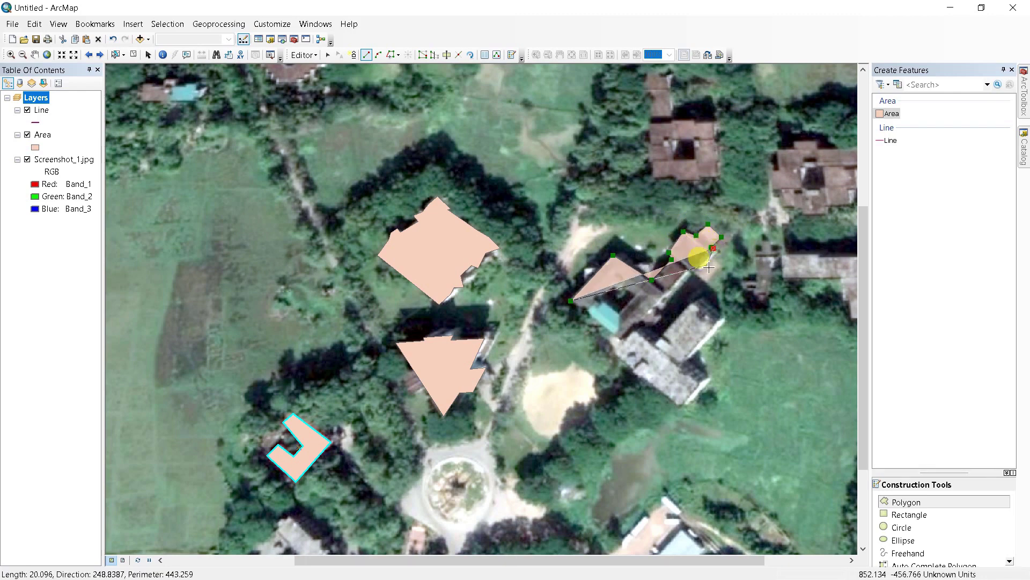
pyautogui.click(699, 271)
pyautogui.click(689, 273)
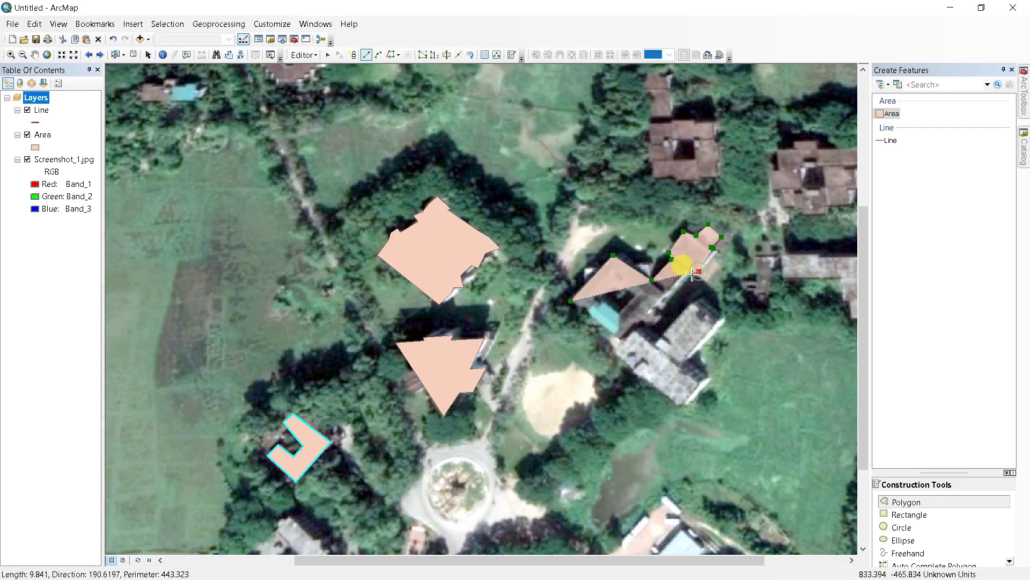
# - Continue the outline around the lower wing and base, finishing the polygon with F2
pyautogui.click(640, 319)
pyautogui.click(632, 324)
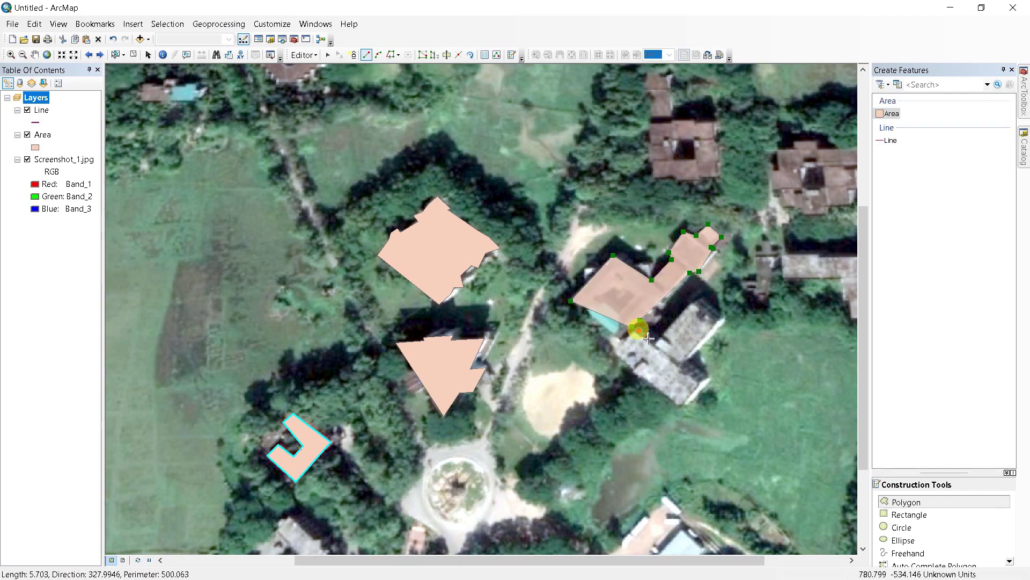
pyautogui.click(654, 344)
pyautogui.click(693, 301)
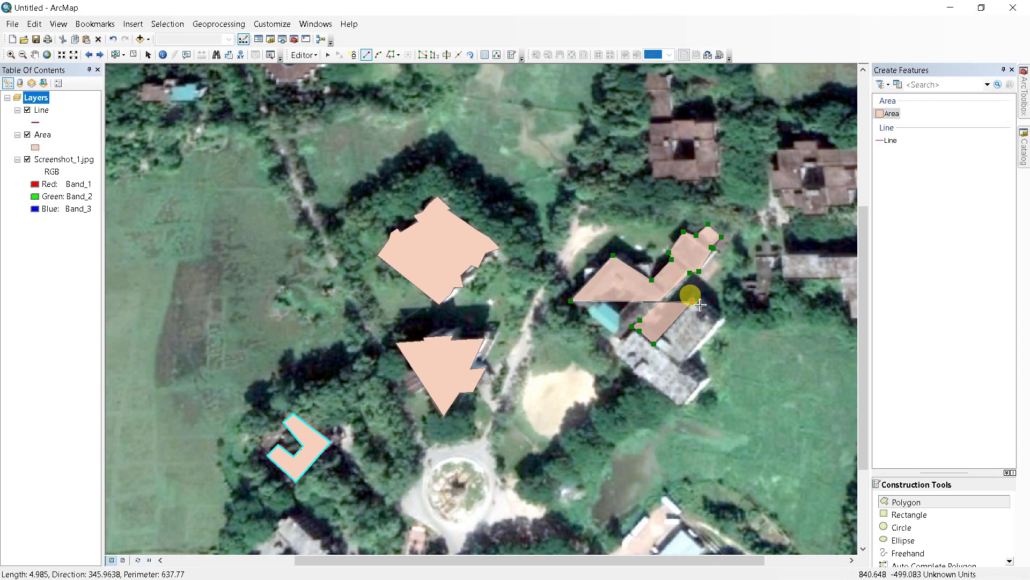
pyautogui.click(718, 322)
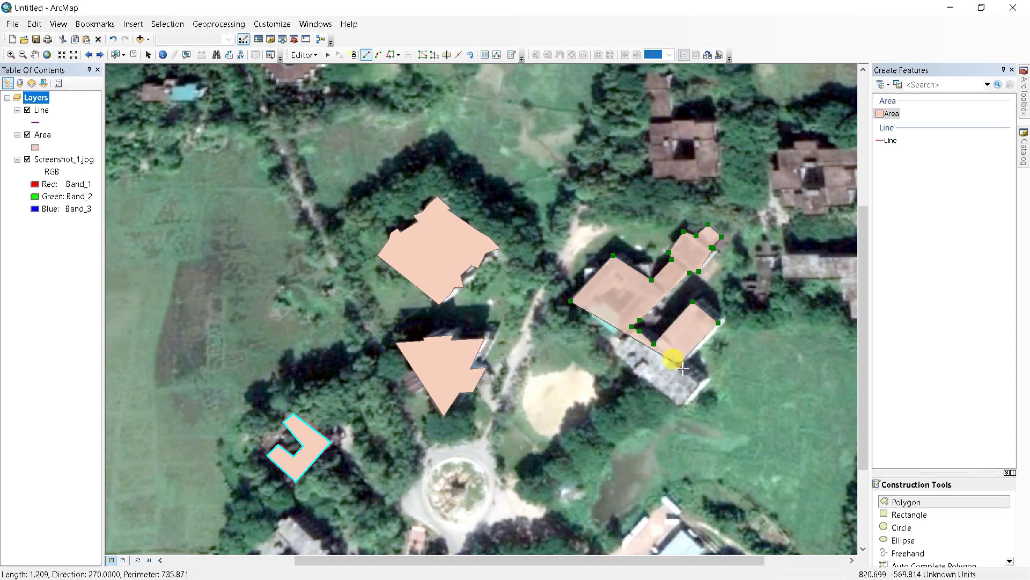
pyautogui.click(680, 363)
pyautogui.click(700, 385)
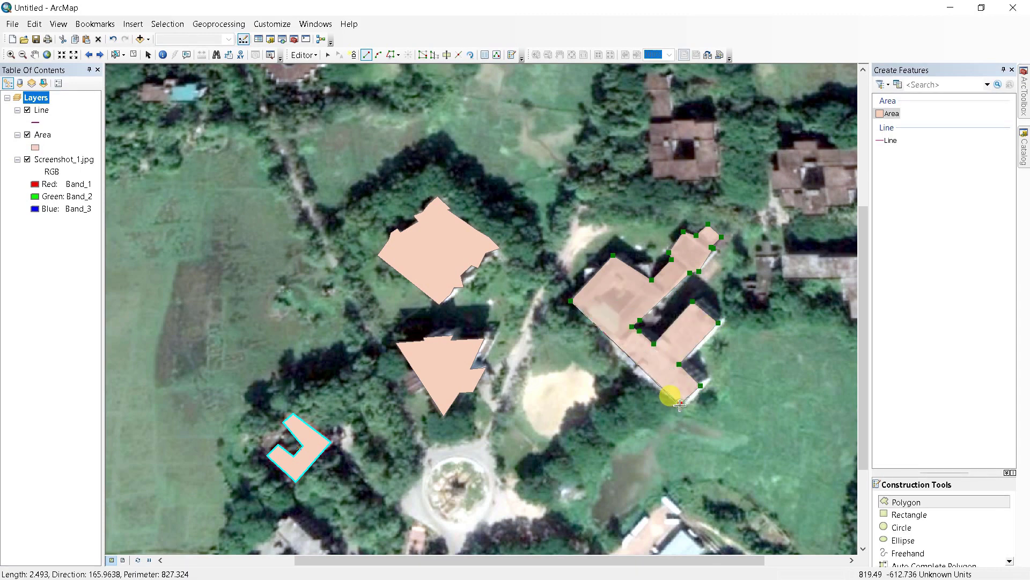
pyautogui.click(680, 405)
pyautogui.press('F2')
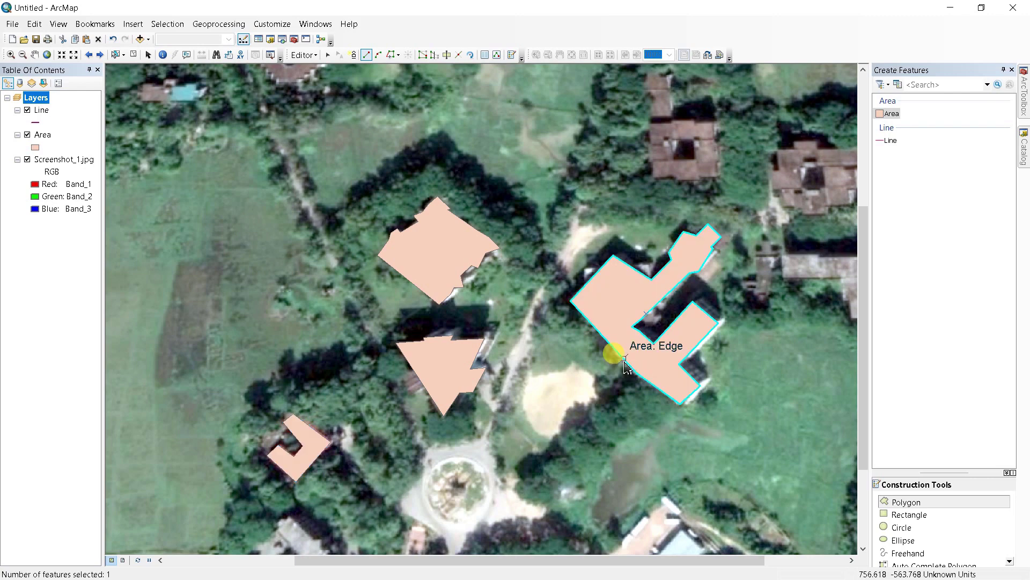
# - With the Line template, trace the western path from the map top past the roundabout
pyautogui.click(892, 141)
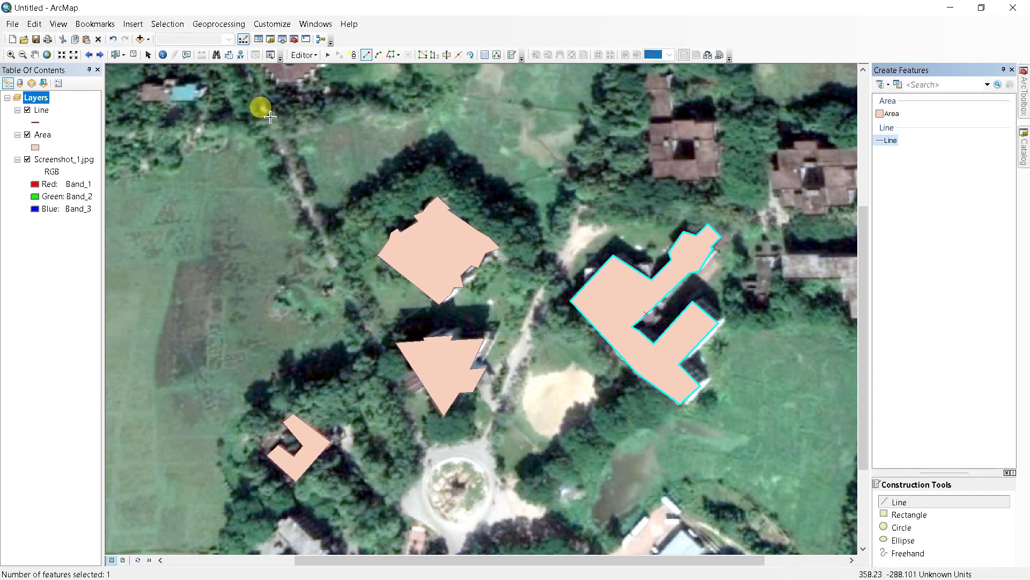
pyautogui.click(249, 84)
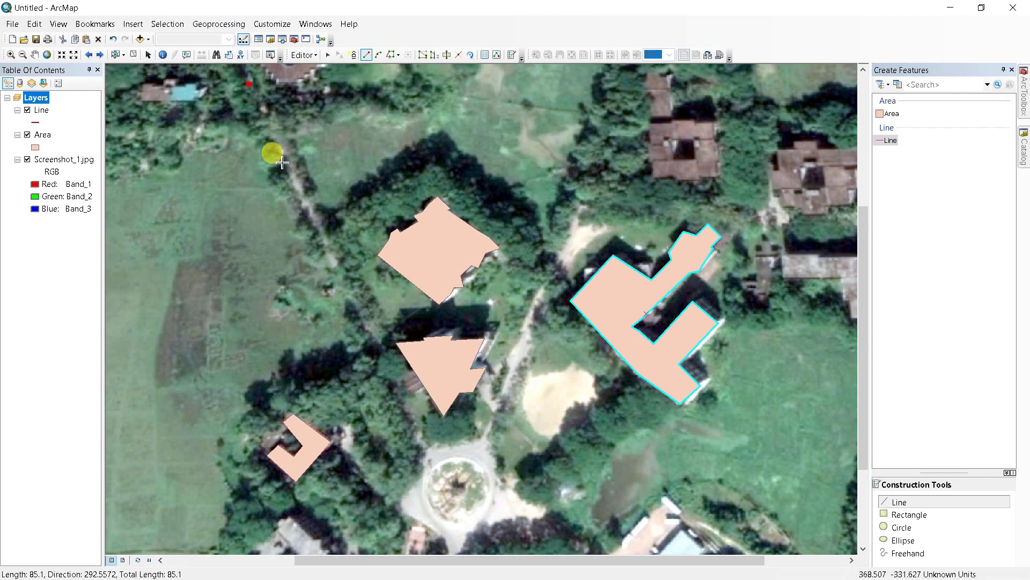
pyautogui.click(292, 173)
pyautogui.click(334, 260)
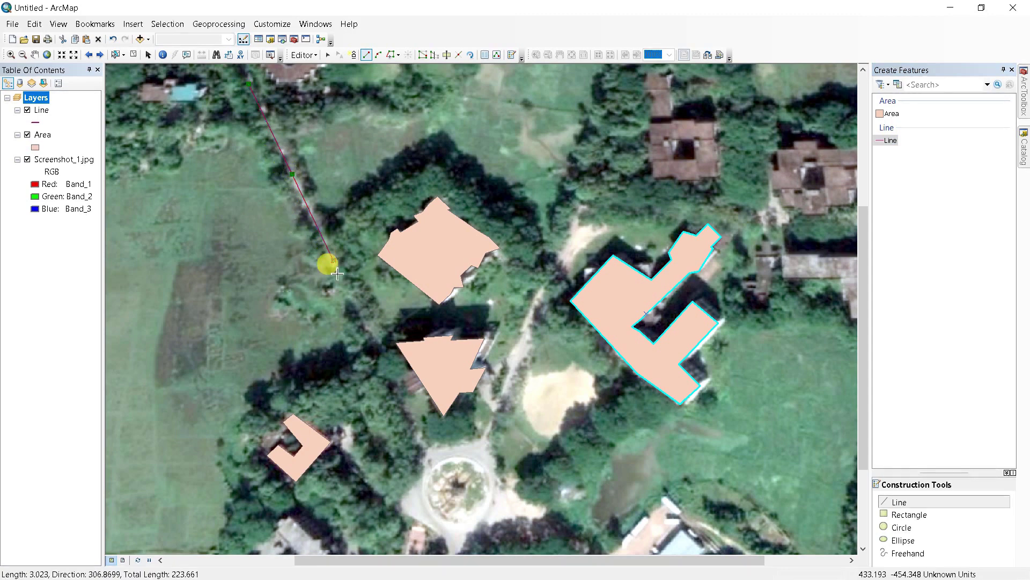
pyautogui.click(378, 348)
pyautogui.click(420, 441)
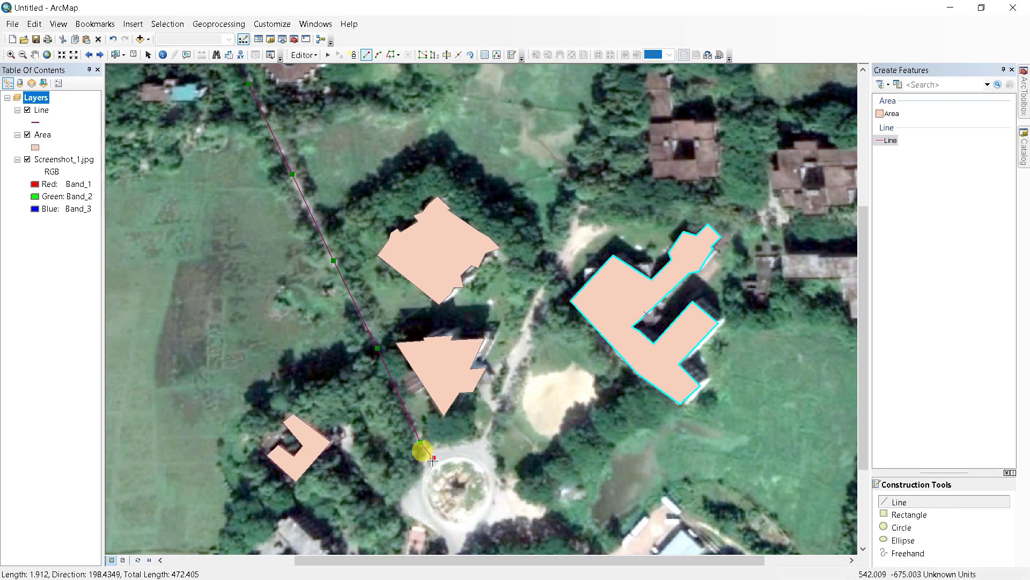
pyautogui.click(426, 467)
pyautogui.click(422, 487)
pyautogui.click(417, 500)
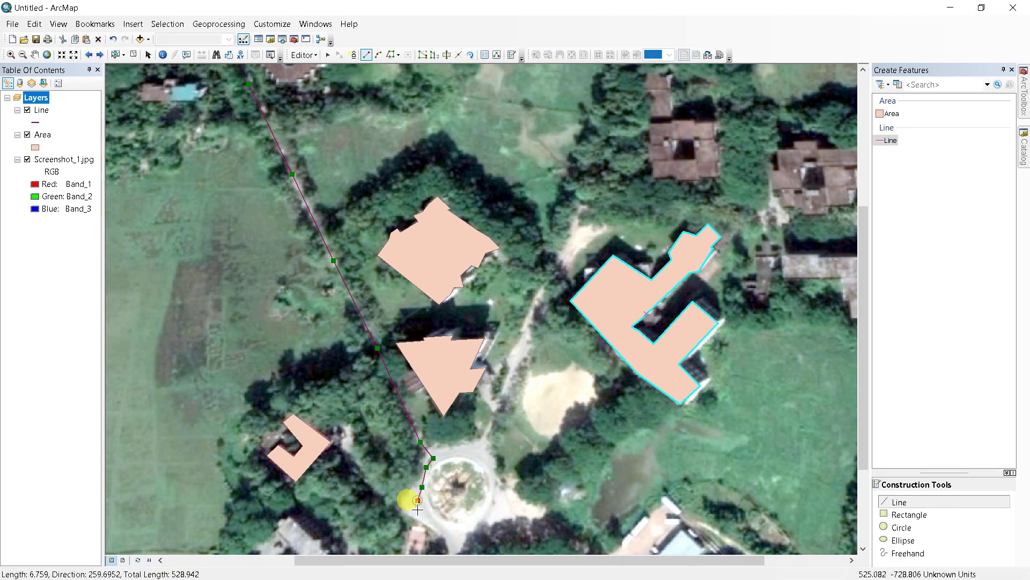
pyautogui.click(415, 507)
pyautogui.click(398, 499)
pyautogui.click(379, 486)
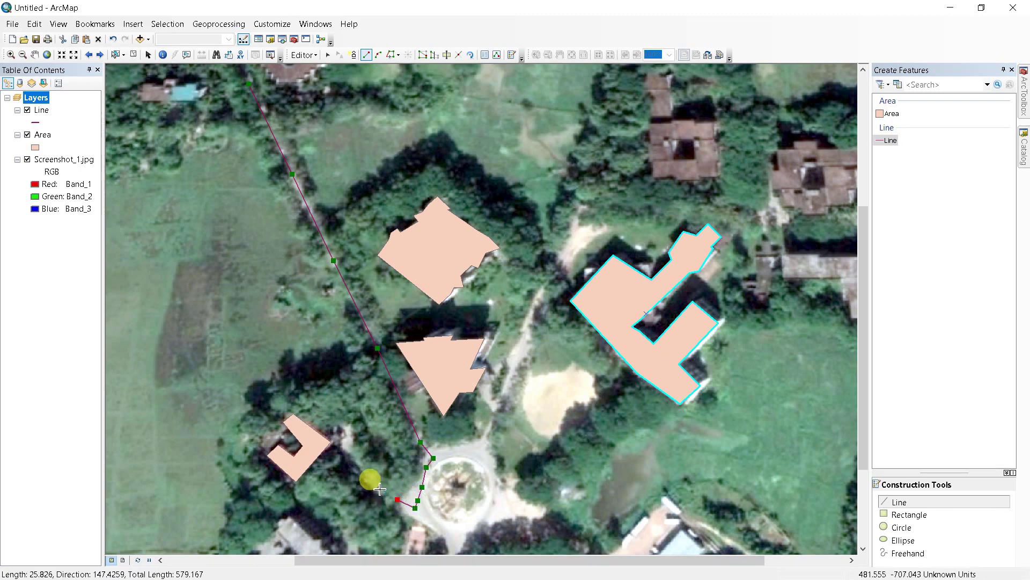
pyautogui.click(358, 462)
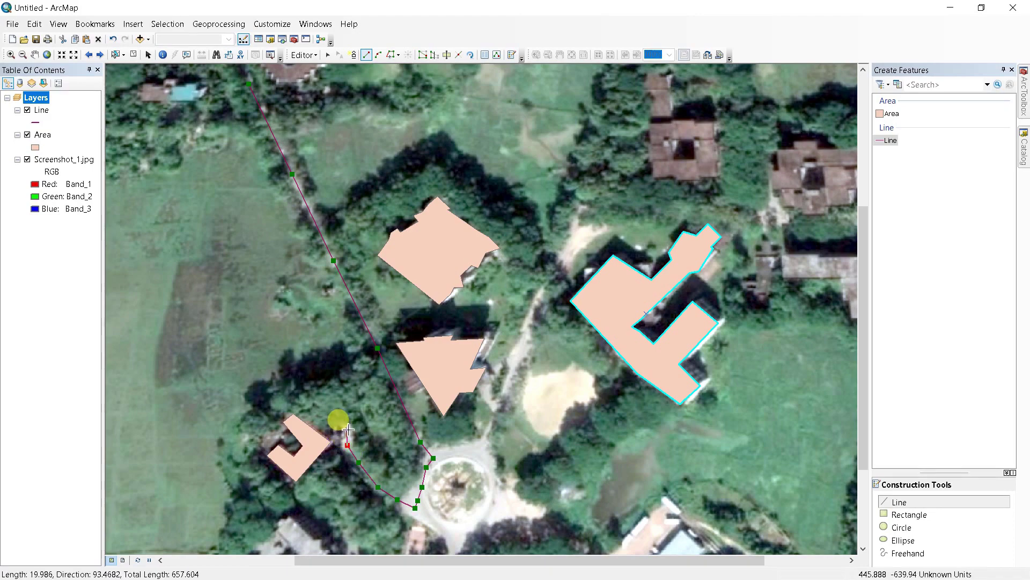
pyautogui.doubleClick(350, 428)
# - Add a short southern branch and a road curving east of the roundabout toward the southeast
pyautogui.click(416, 508)
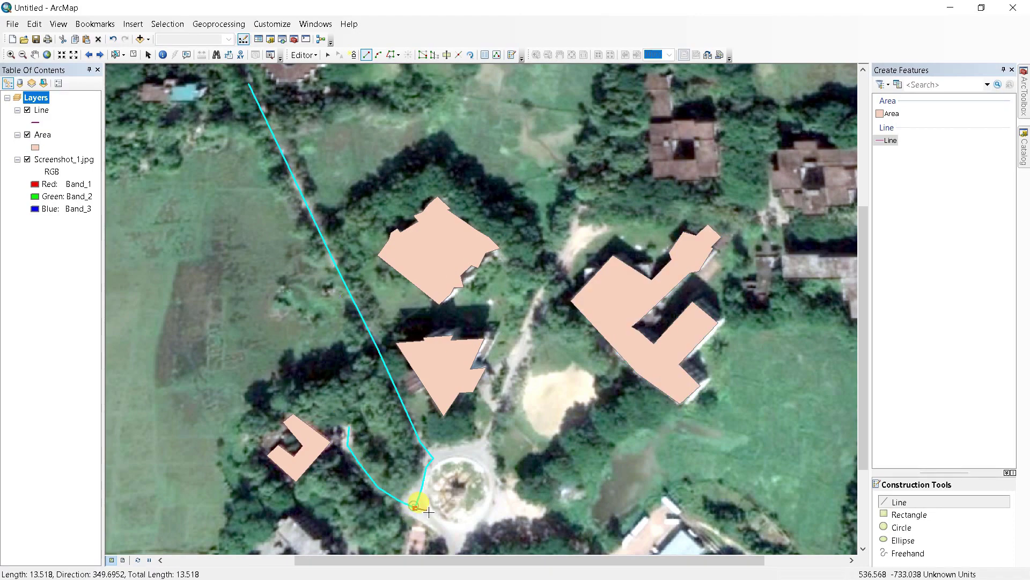
pyautogui.doubleClick(457, 556)
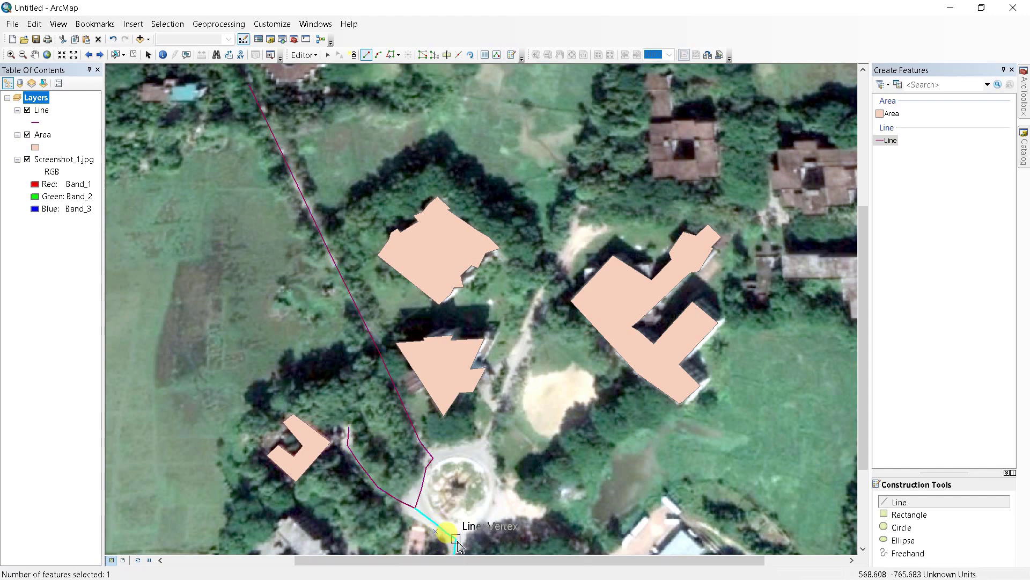
pyautogui.click(456, 539)
pyautogui.click(470, 525)
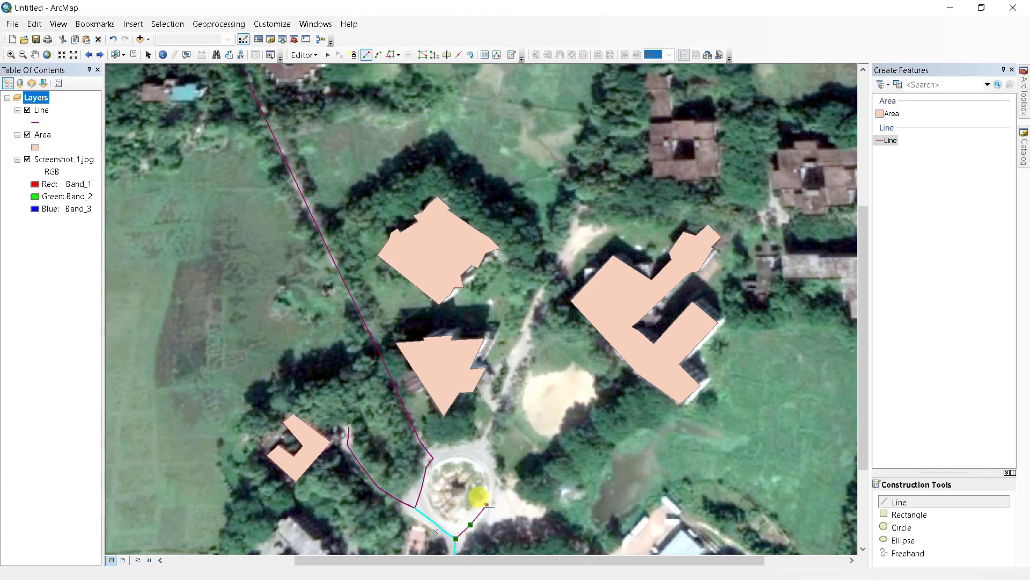
pyautogui.click(492, 492)
pyautogui.click(505, 498)
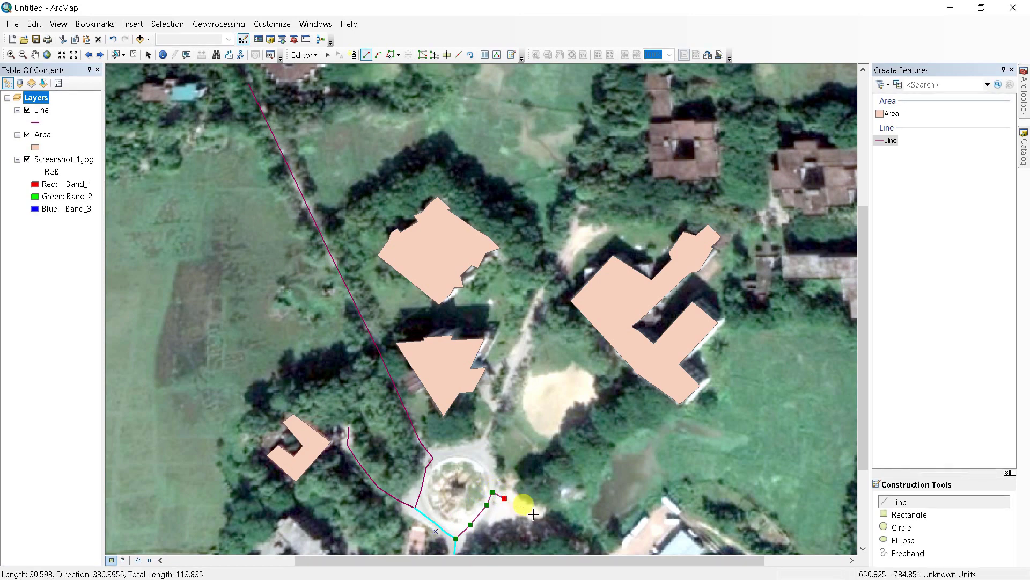
pyautogui.click(549, 517)
pyautogui.click(566, 537)
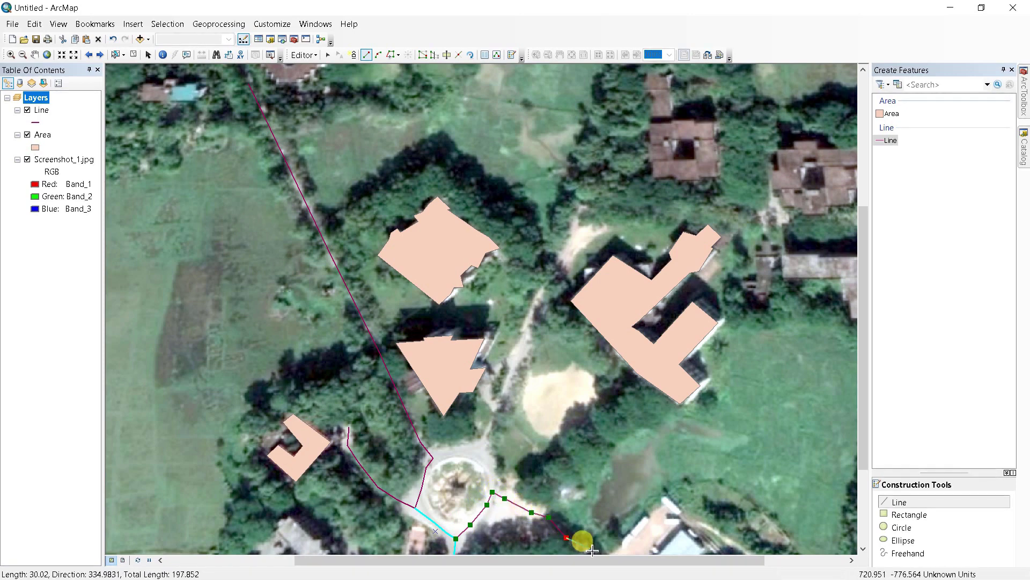
pyautogui.doubleClick(594, 552)
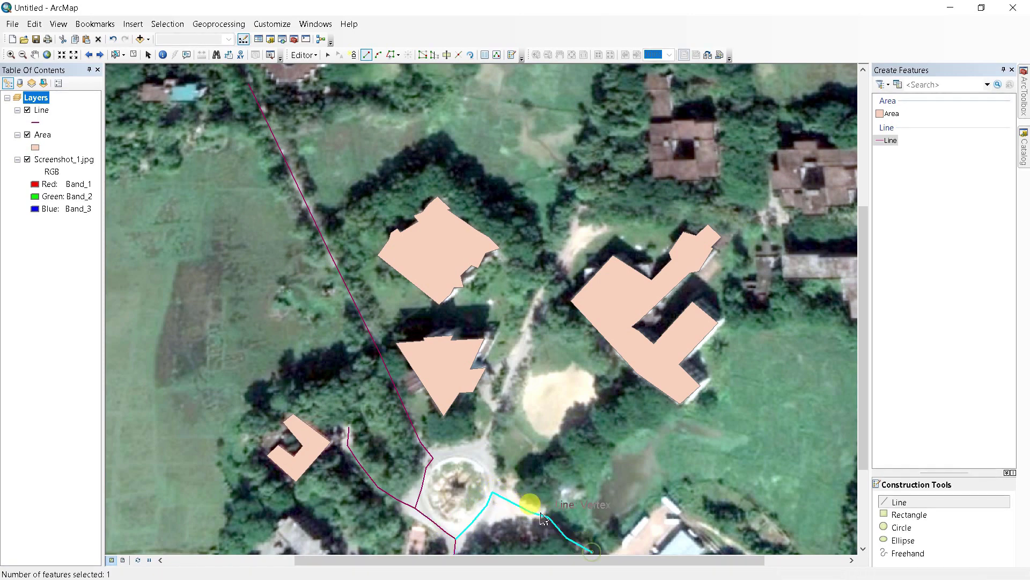
# - Draw the road around the roundabout's east and top edges
pyautogui.click(495, 497)
pyautogui.click(488, 468)
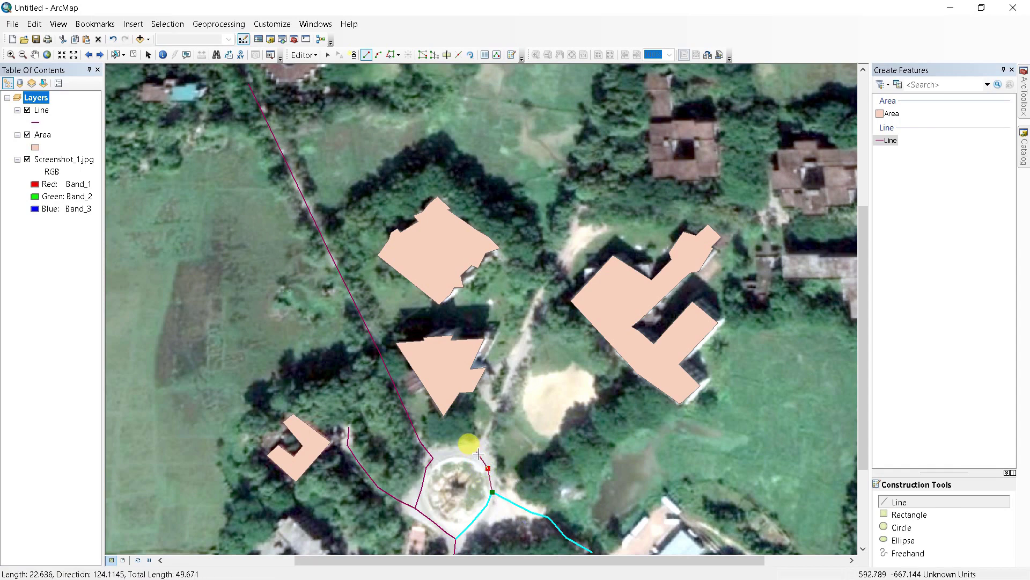
pyautogui.click(471, 451)
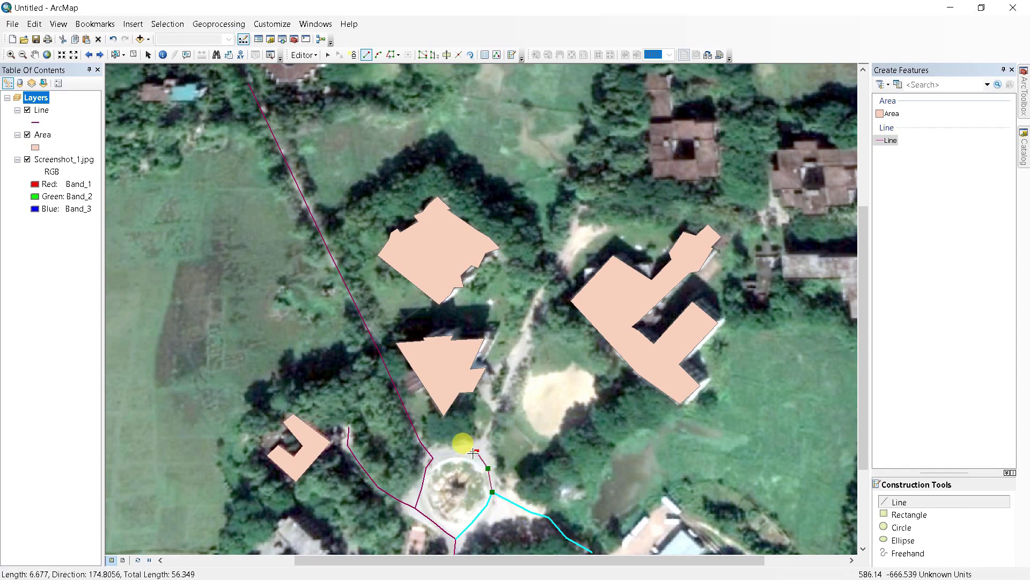
pyautogui.doubleClick(434, 458)
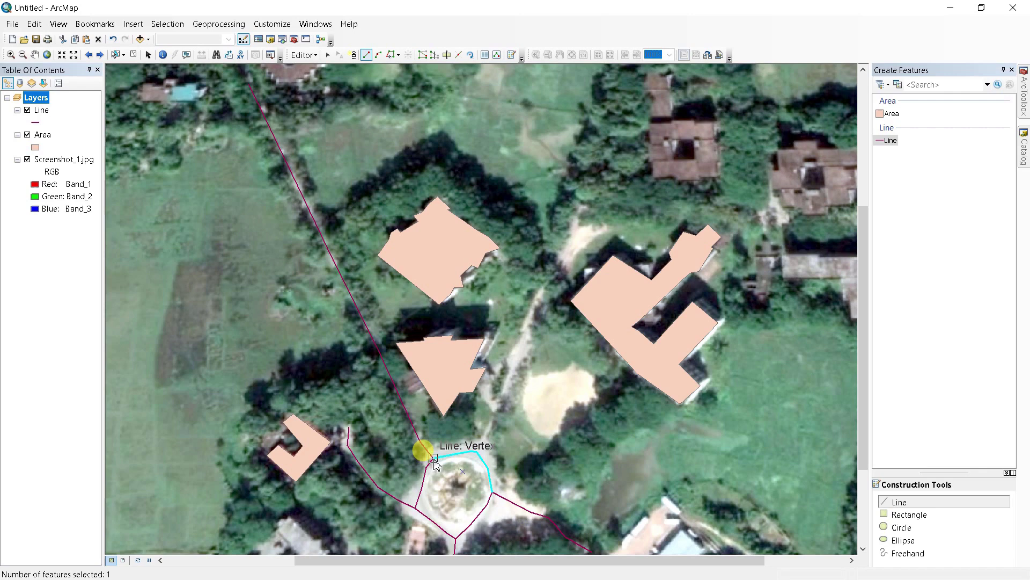
# - Trace the footpath running north from the roundabout past the large building
pyautogui.click(476, 451)
pyautogui.click(487, 435)
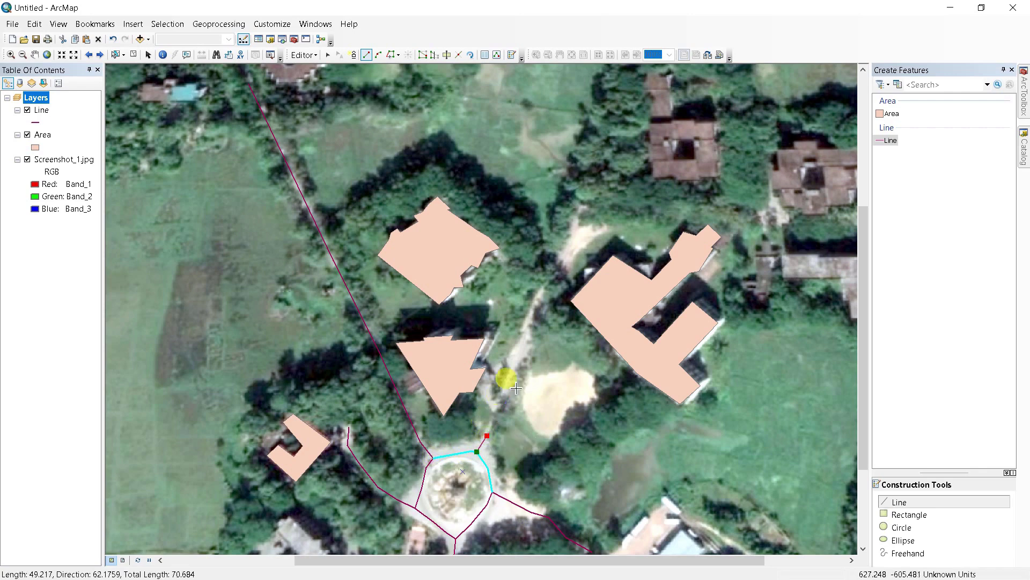
pyautogui.click(553, 274)
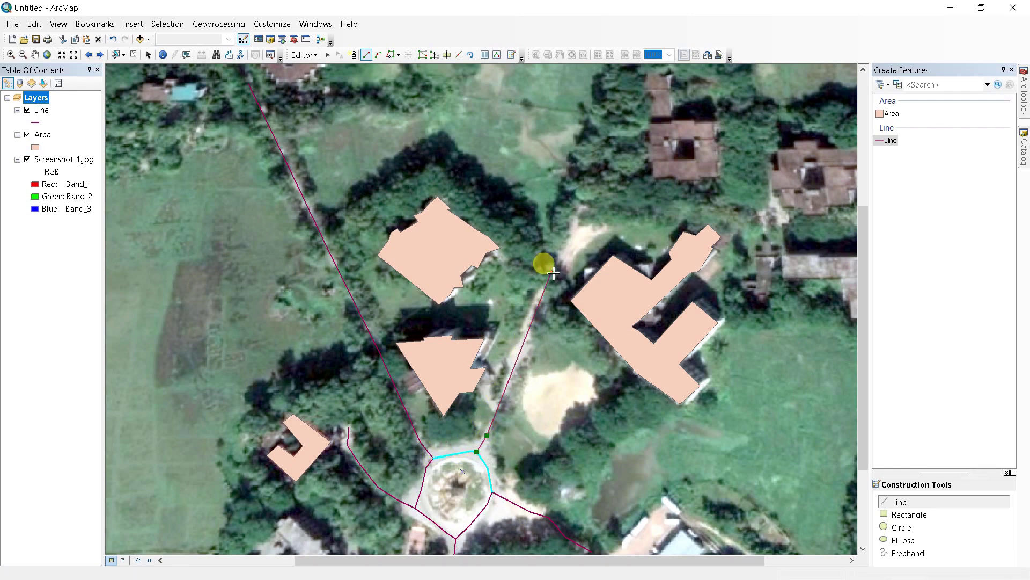
pyautogui.click(583, 232)
pyautogui.click(578, 227)
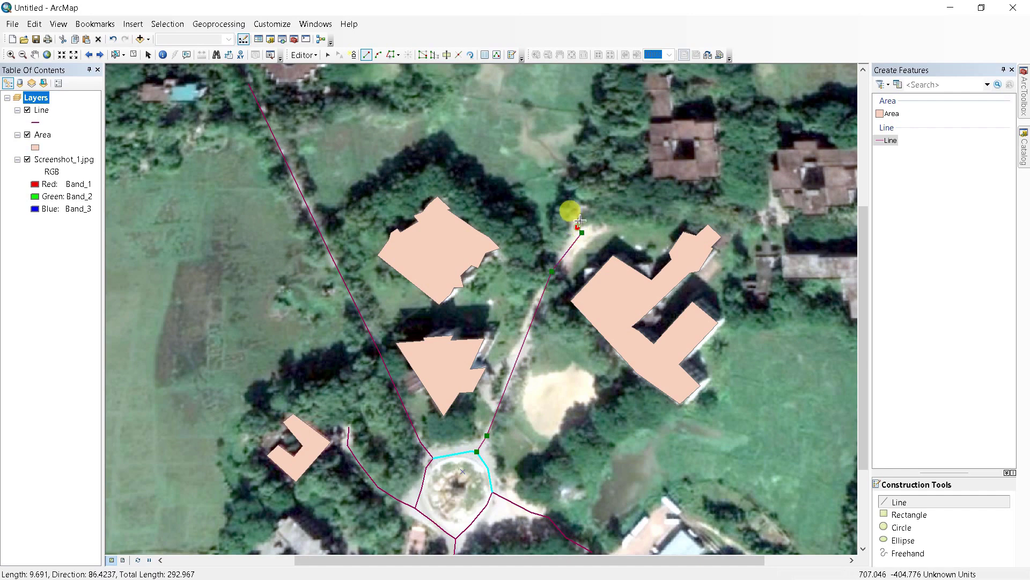
pyautogui.click(607, 165)
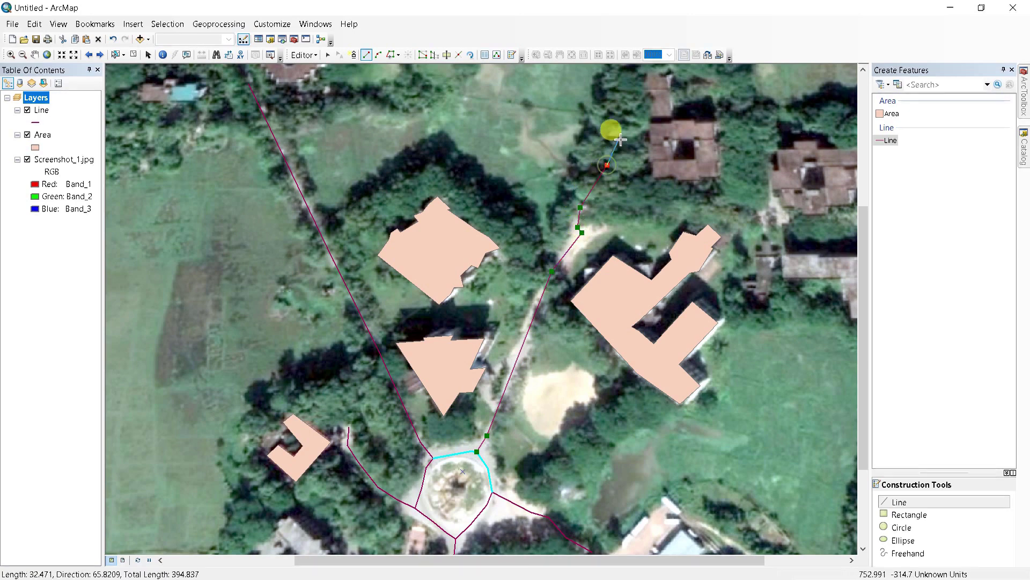
pyautogui.click(622, 130)
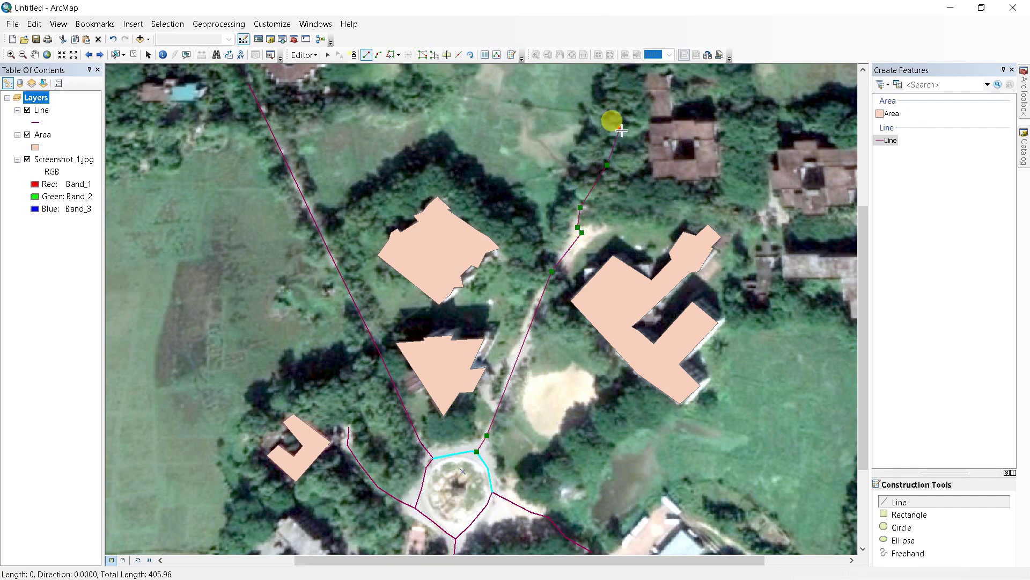
pyautogui.click(633, 75)
pyautogui.doubleClick(634, 75)
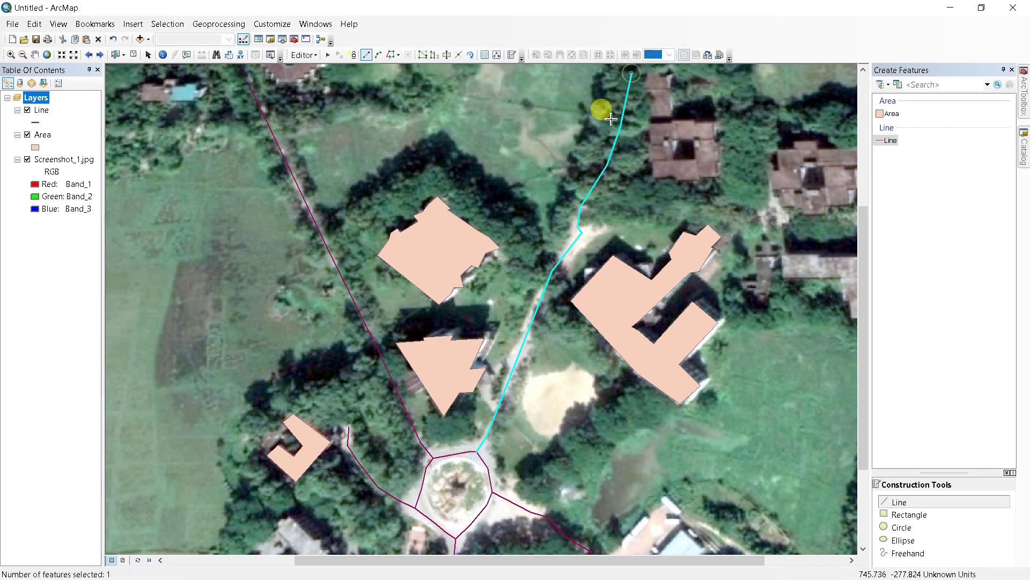
# - Draw the branch road heading east from the path junction near the large building
pyautogui.click(583, 232)
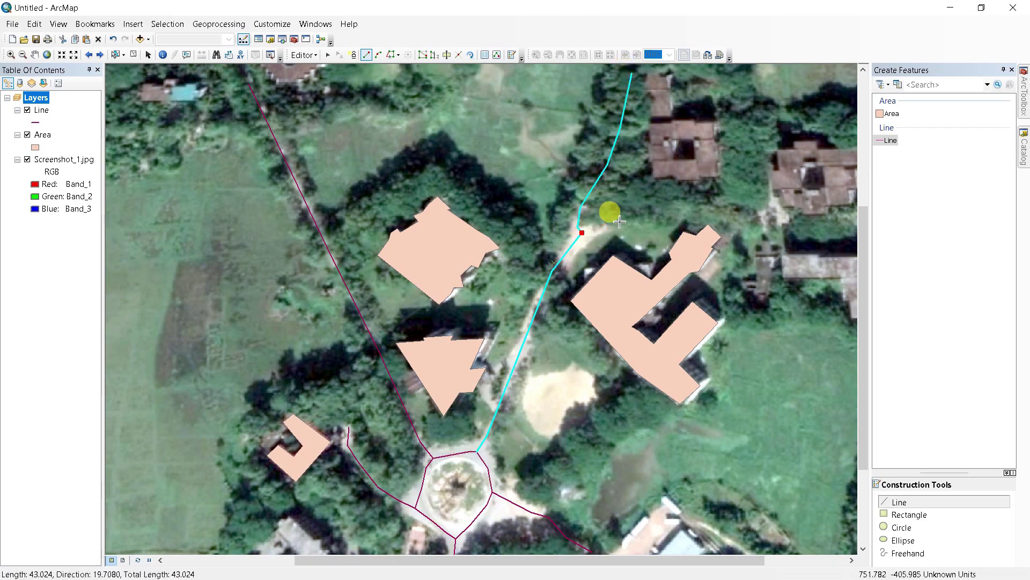
pyautogui.click(618, 219)
pyautogui.click(665, 205)
pyautogui.click(720, 200)
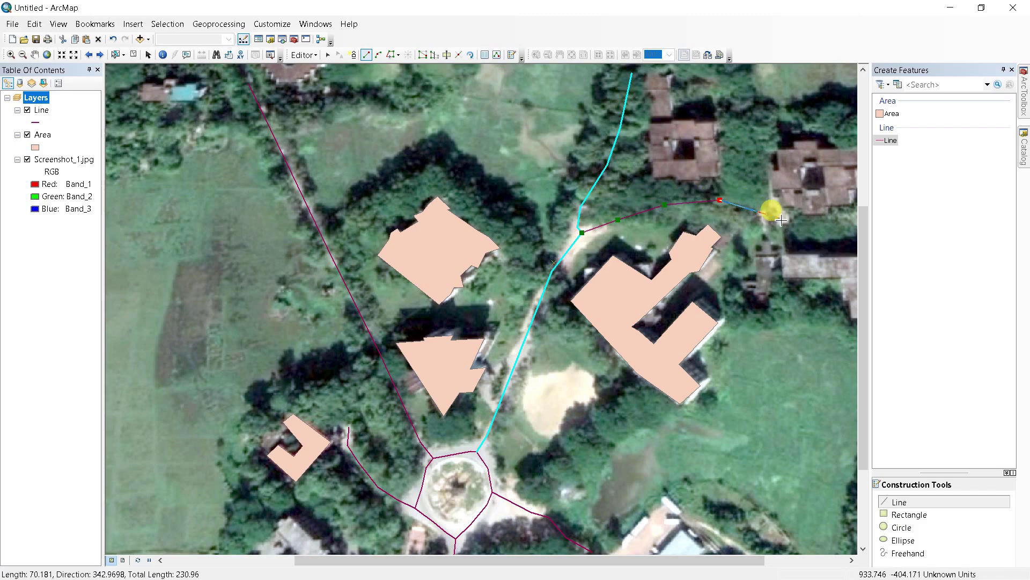
pyautogui.doubleClick(779, 218)
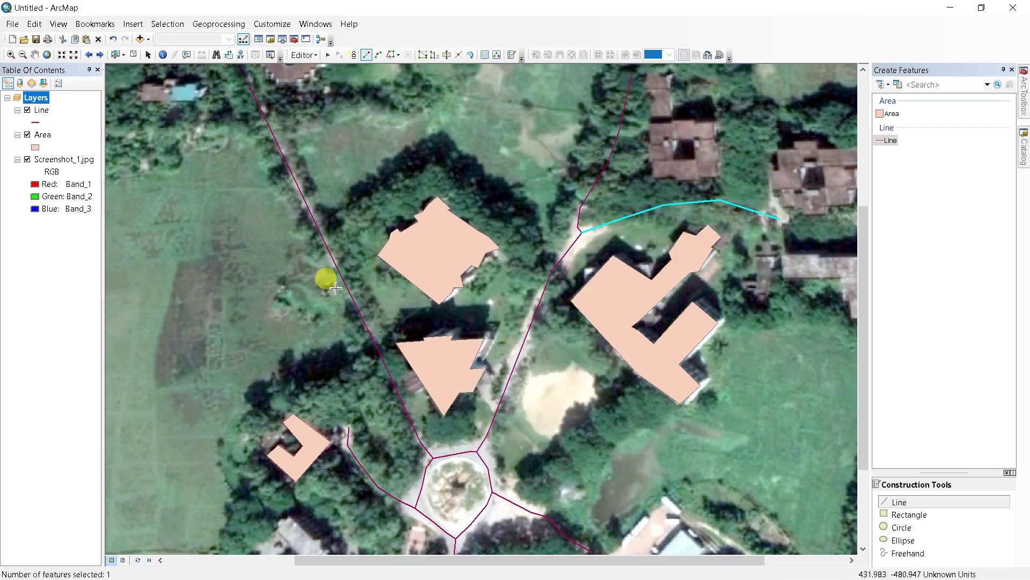
pyautogui.click(116, 55)
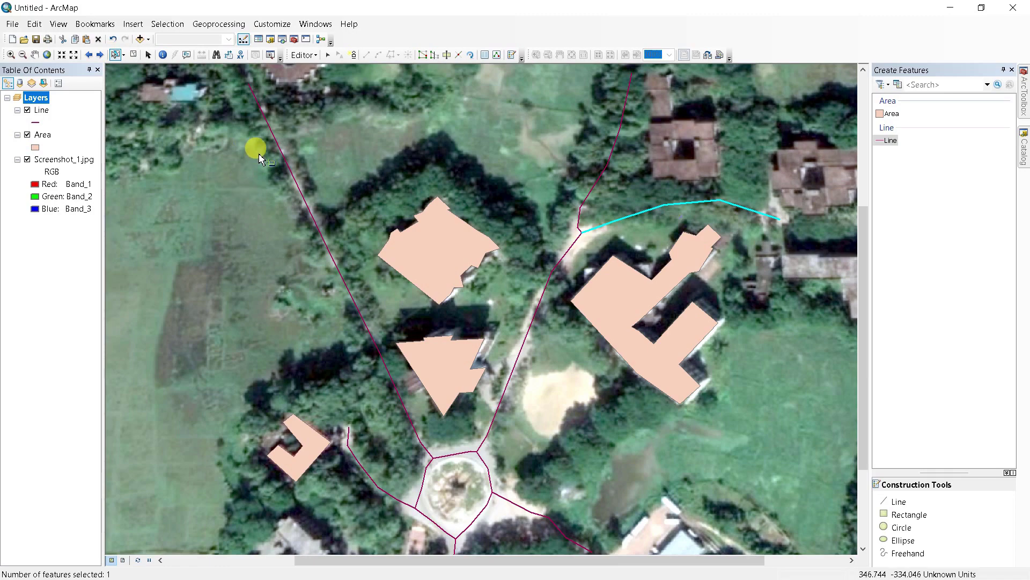
pyautogui.moveTo(251, 116); pyautogui.dragTo(631, 544)
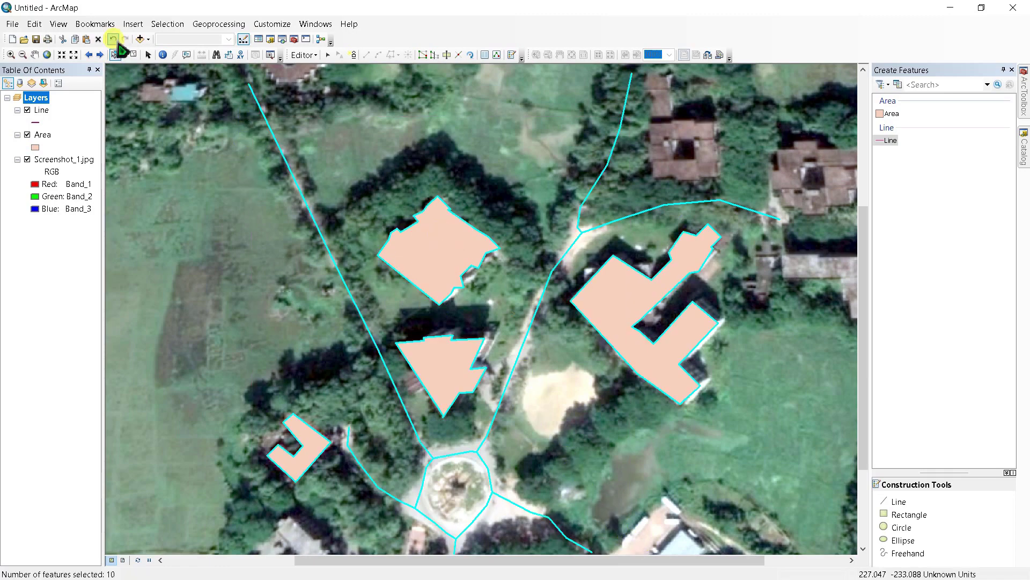
pyautogui.click(304, 54)
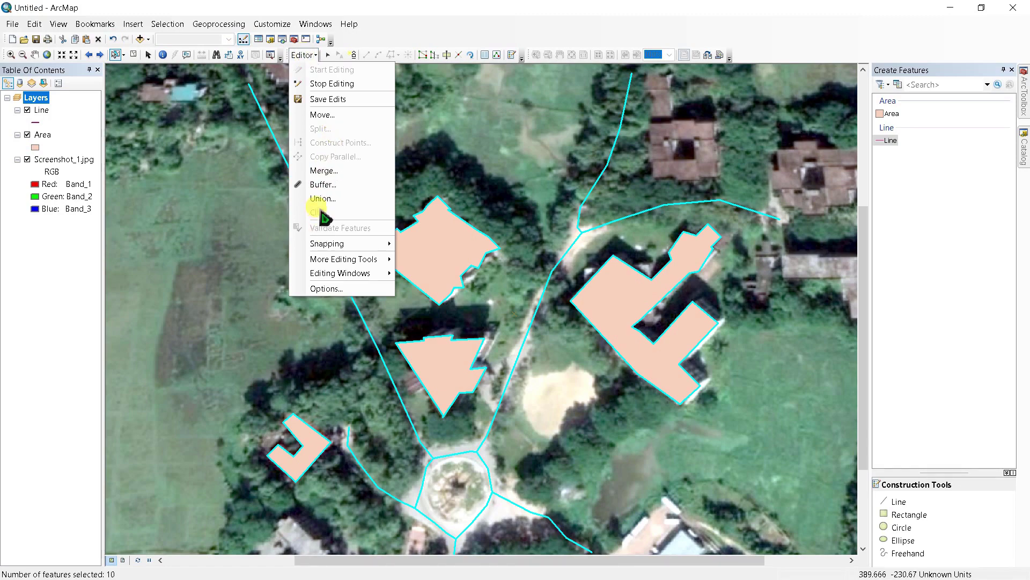
pyautogui.click(317, 171)
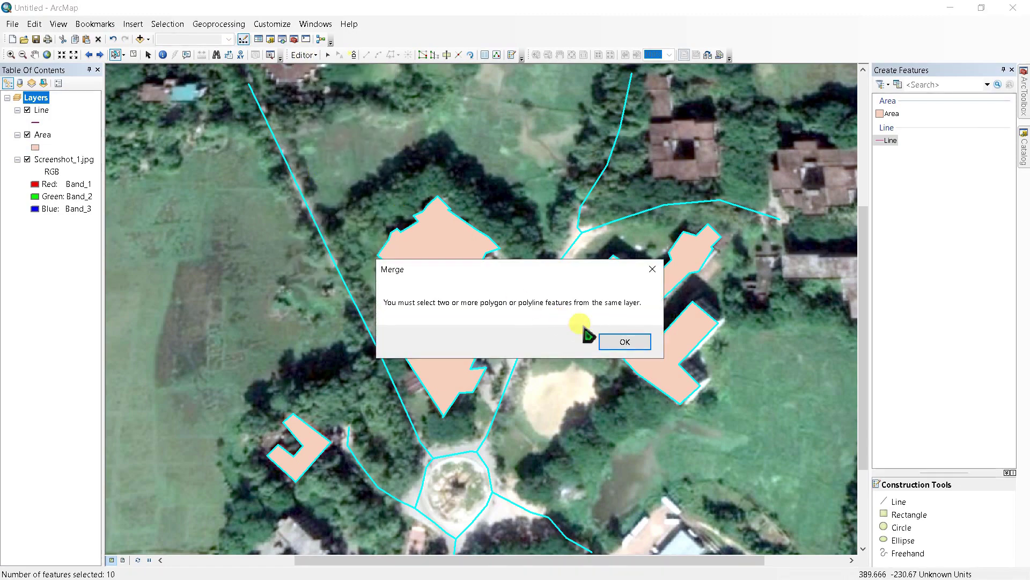
pyautogui.click(612, 344)
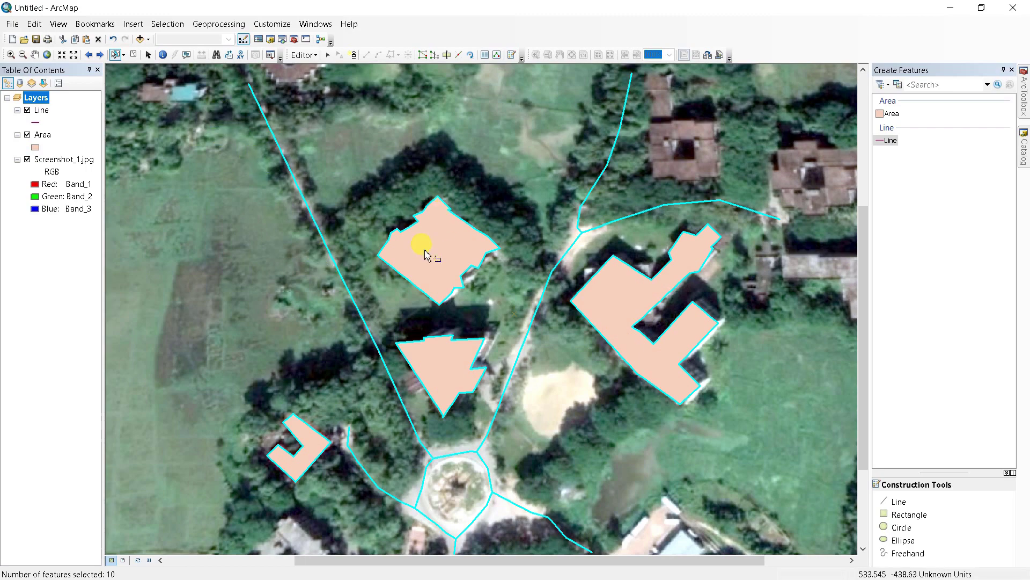
pyautogui.click(417, 328)
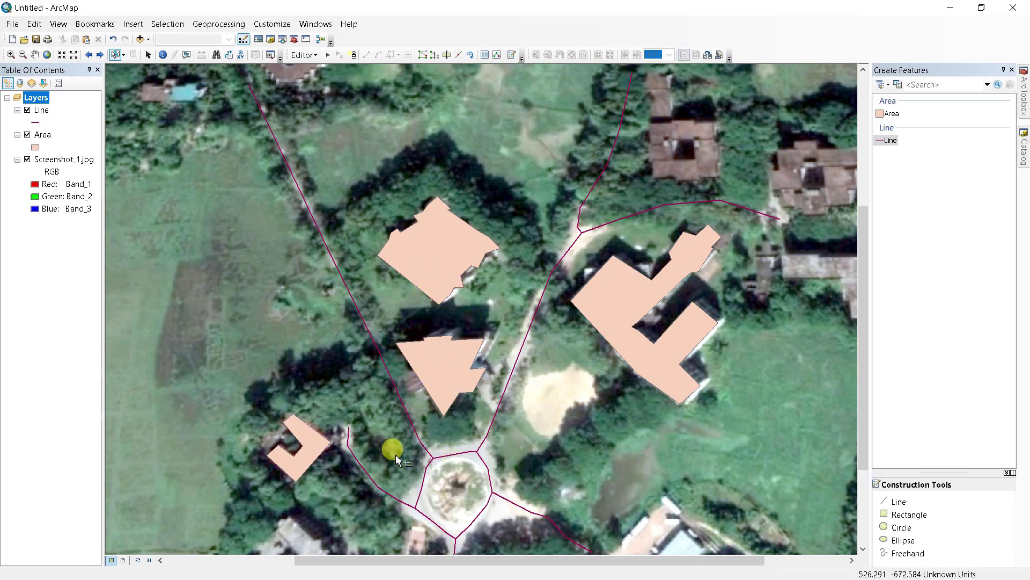
# - Box-select the five main road lines and merge them into one feature
pyautogui.moveTo(399, 443); pyautogui.dragTo(523, 539)
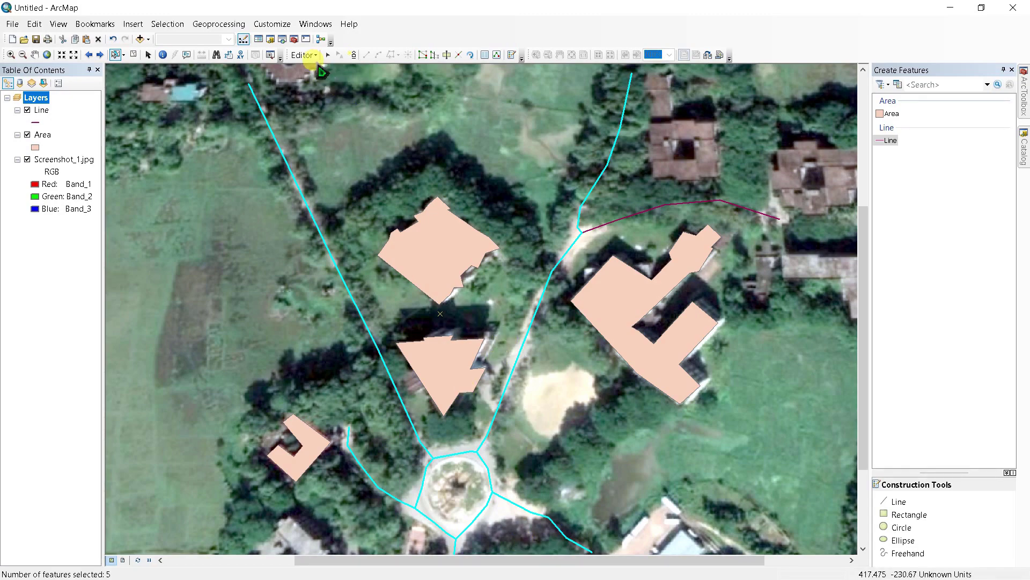
pyautogui.click(305, 55)
pyautogui.click(327, 171)
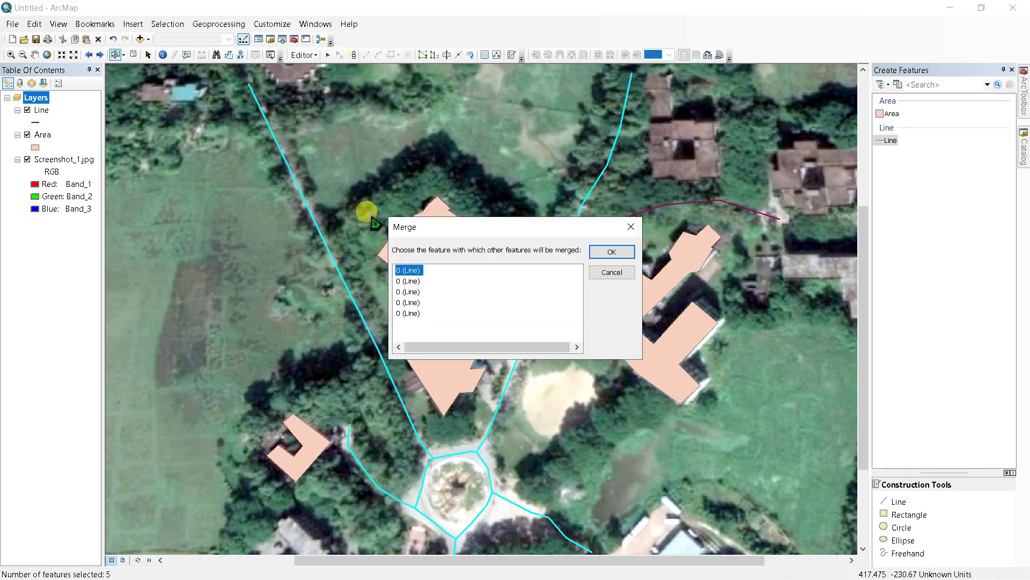
pyautogui.click(596, 255)
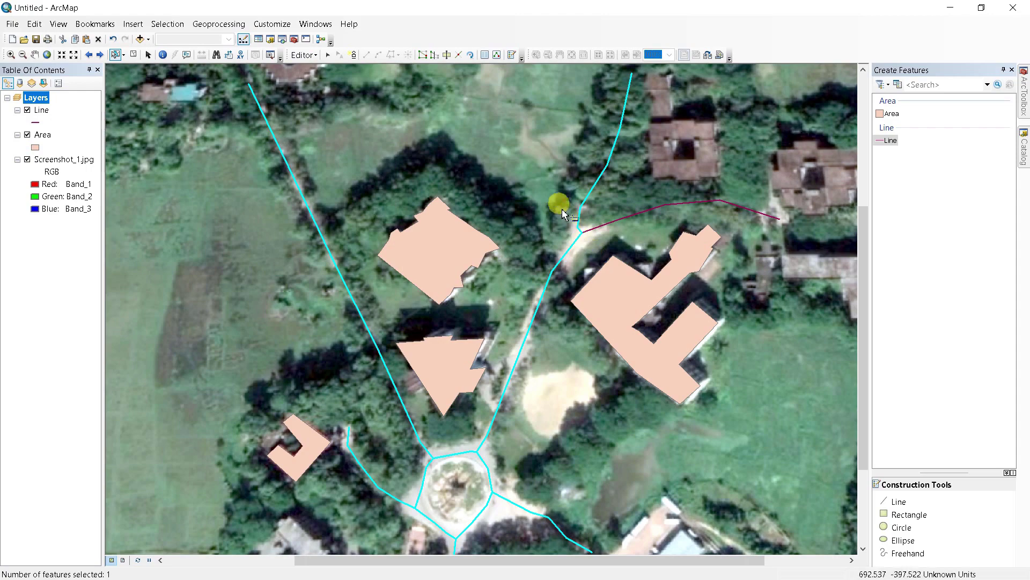
# - Merge the combined road with the eastern branch, then hide Screenshot_1.jpg
pyautogui.click(553, 194)
pyautogui.click(586, 231)
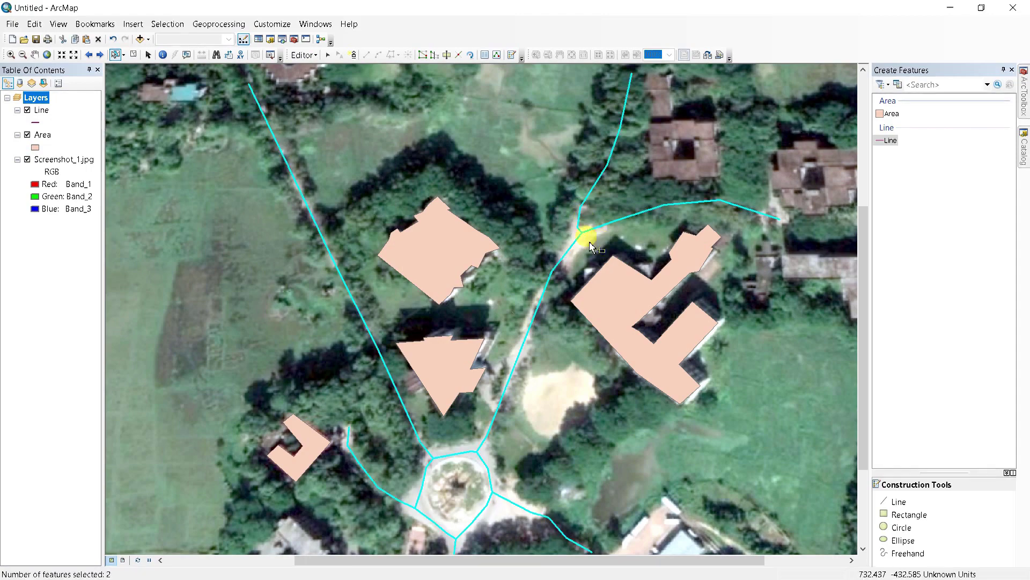
pyautogui.click(317, 56)
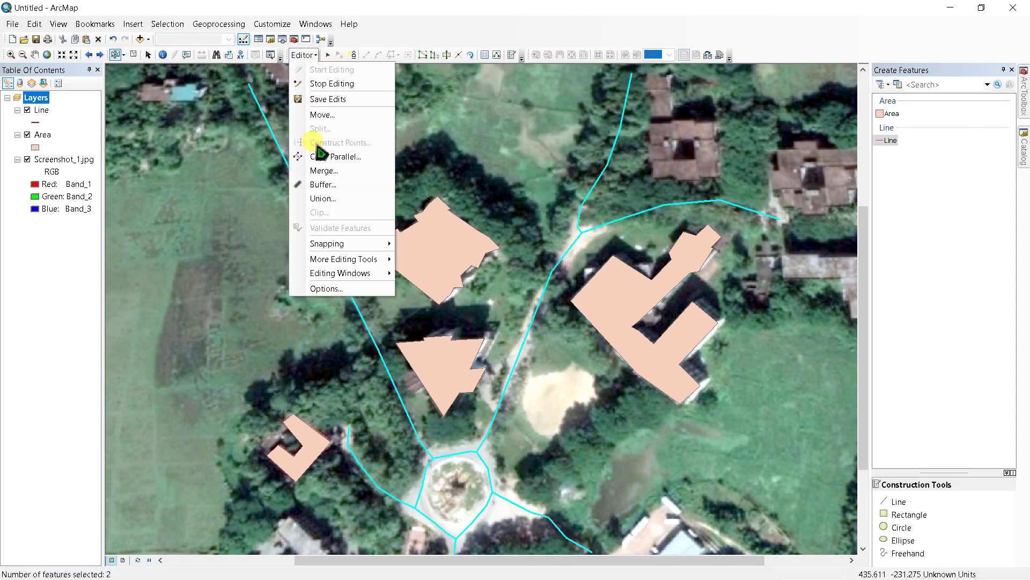
pyautogui.click(322, 171)
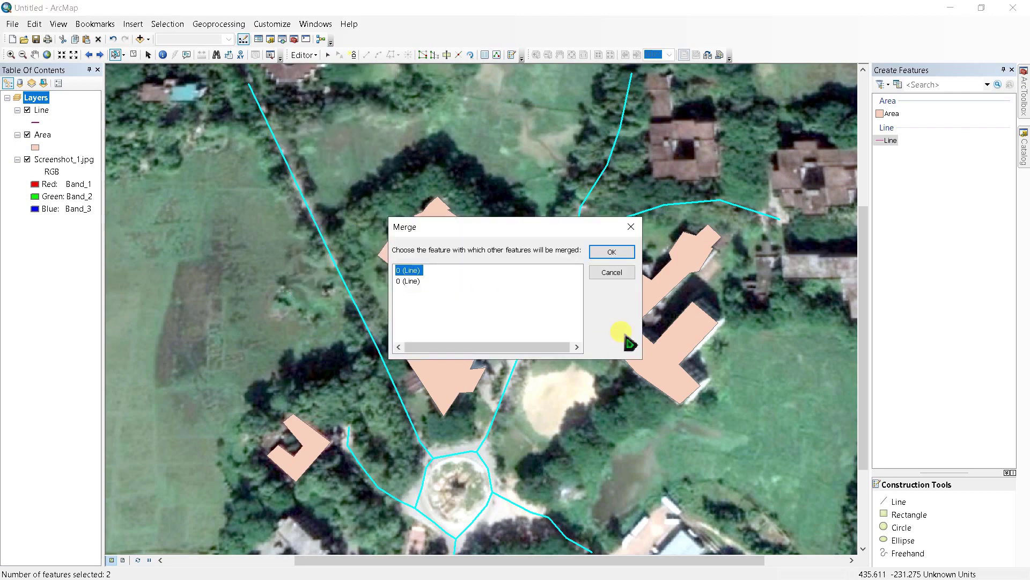
pyautogui.click(612, 252)
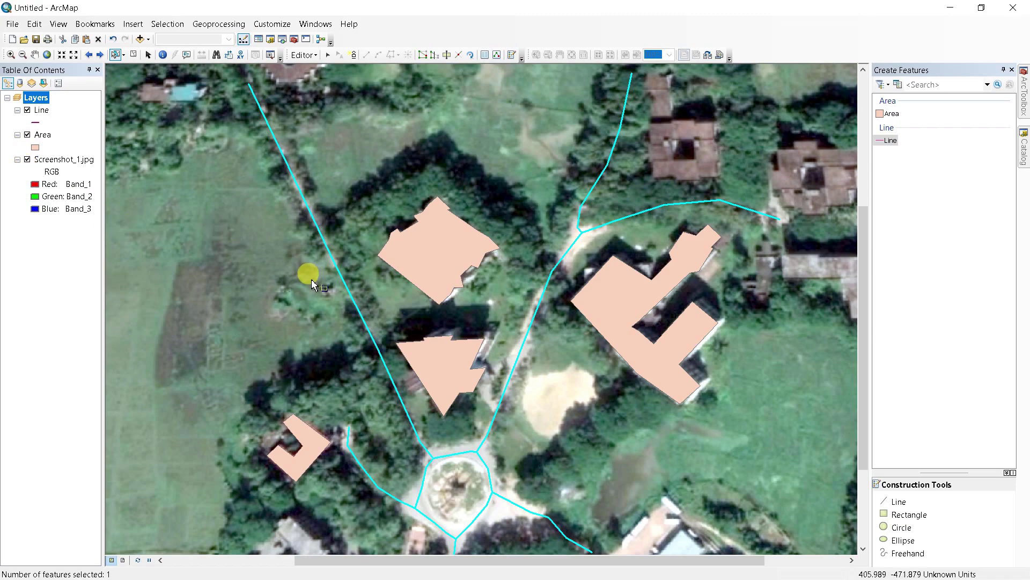
pyautogui.click(26, 159)
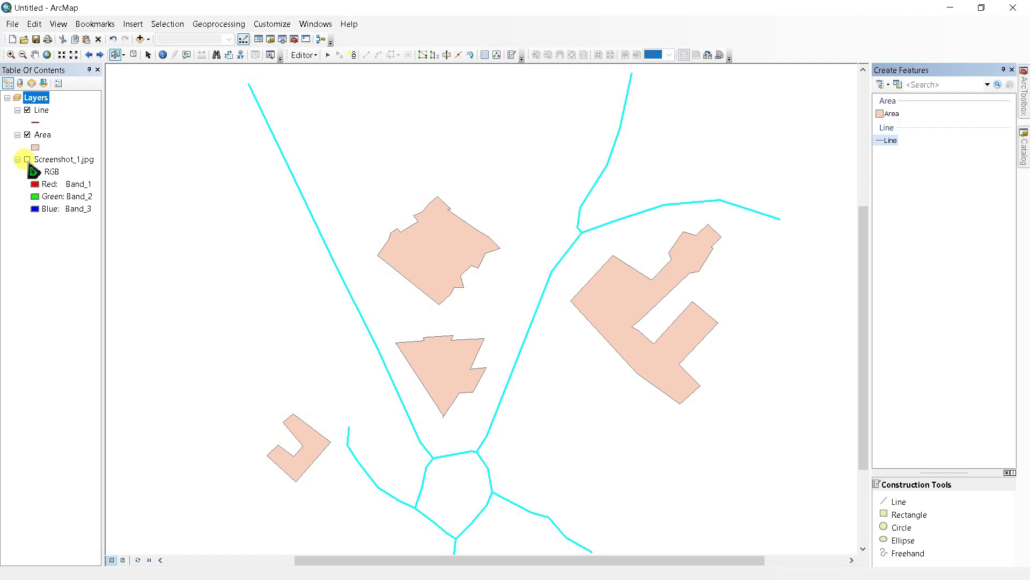
# - Show Screenshot_1.jpg again and open the Area attribute table, moving it to the map's left-centre
pyautogui.click(27, 159)
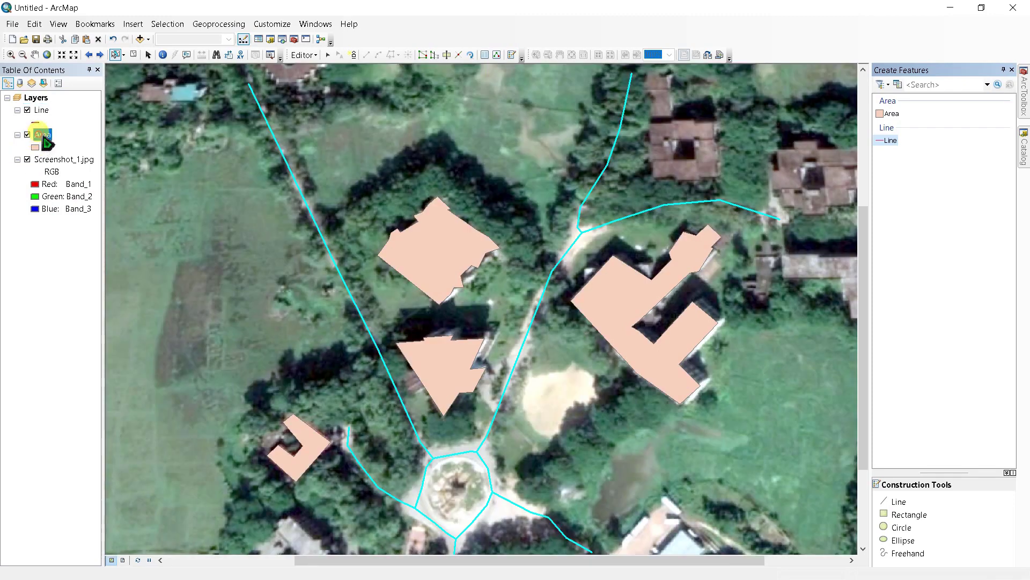
pyautogui.rightClick(44, 142)
pyautogui.click(80, 171)
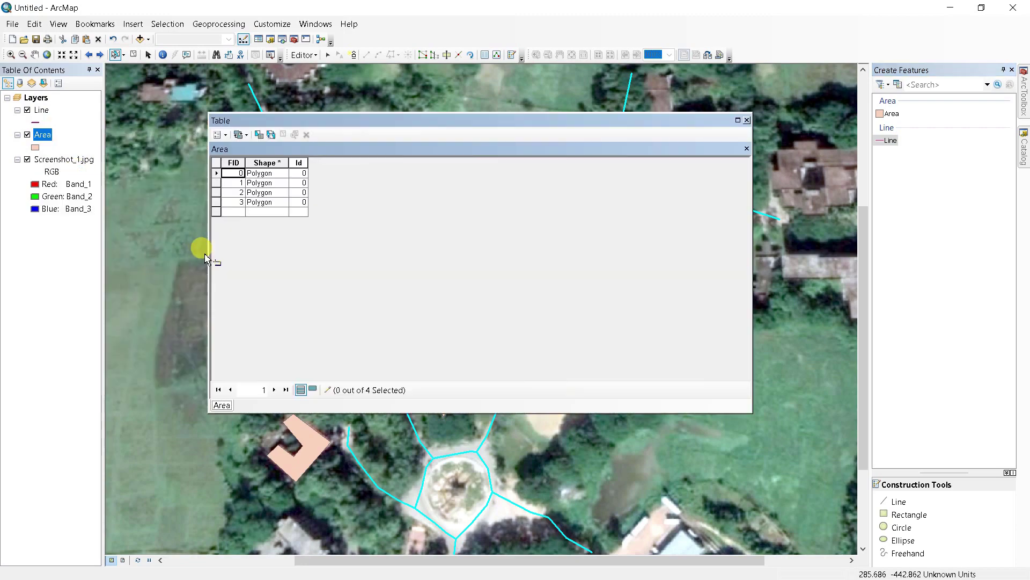
pyautogui.moveTo(352, 121); pyautogui.dragTo(717, 112)
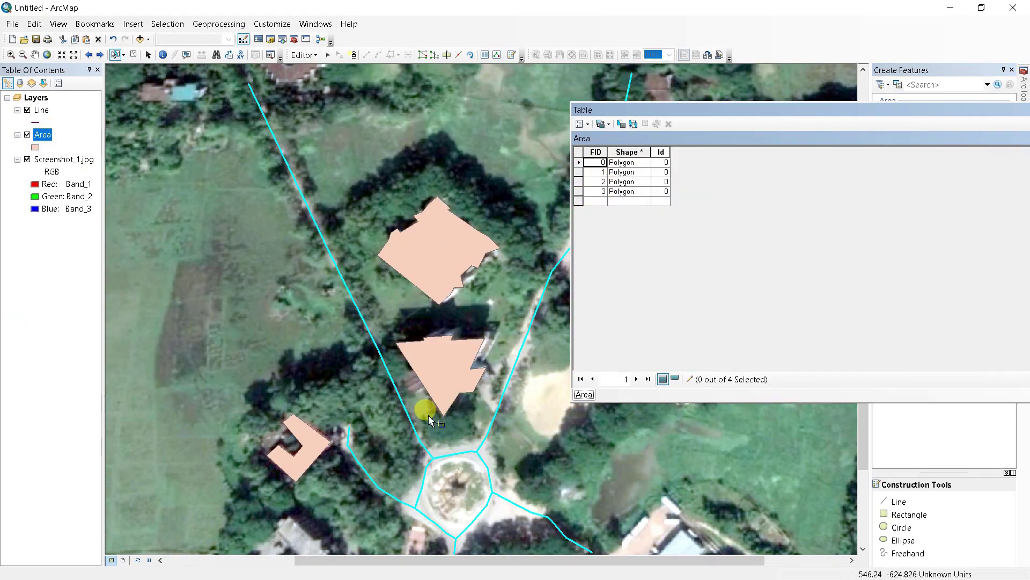
pyautogui.moveTo(738, 111); pyautogui.dragTo(857, 198)
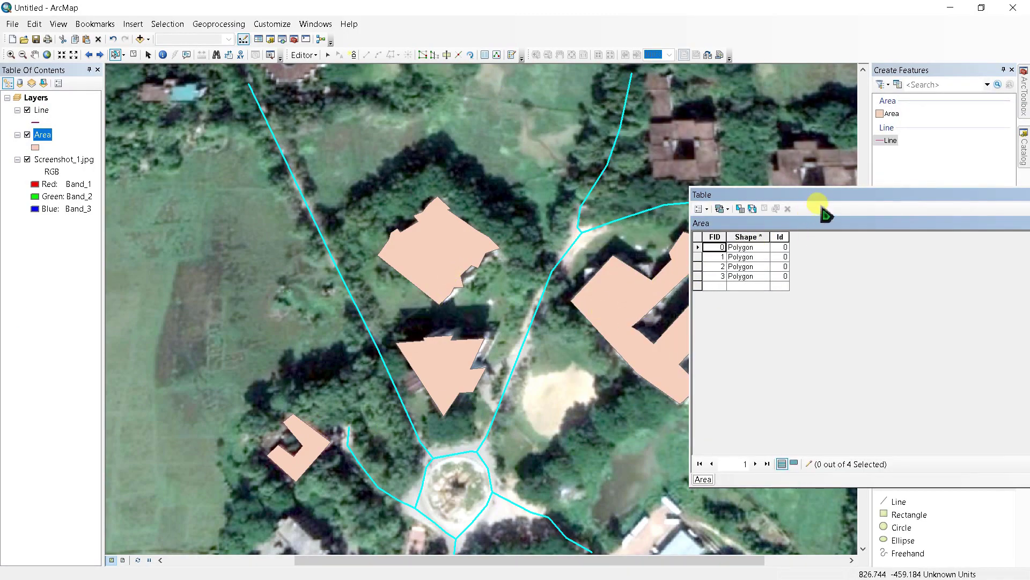
pyautogui.moveTo(861, 197); pyautogui.dragTo(485, 216)
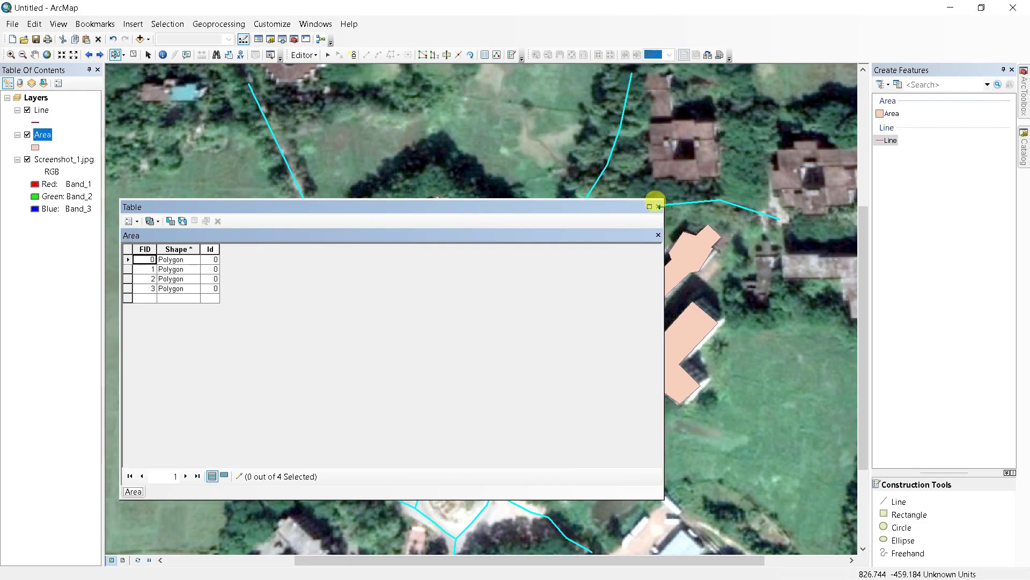
pyautogui.click(658, 206)
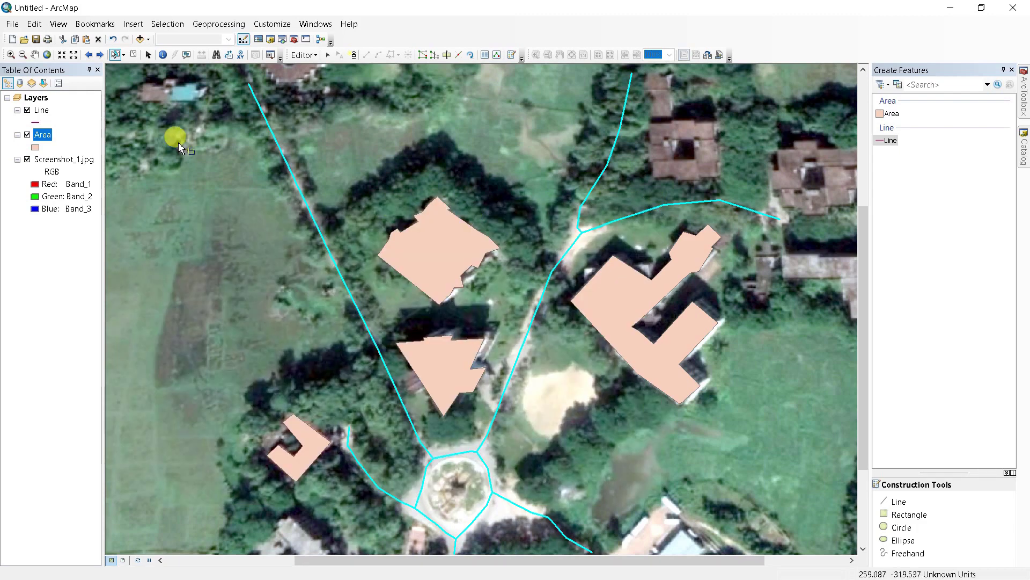
pyautogui.rightClick(41, 110)
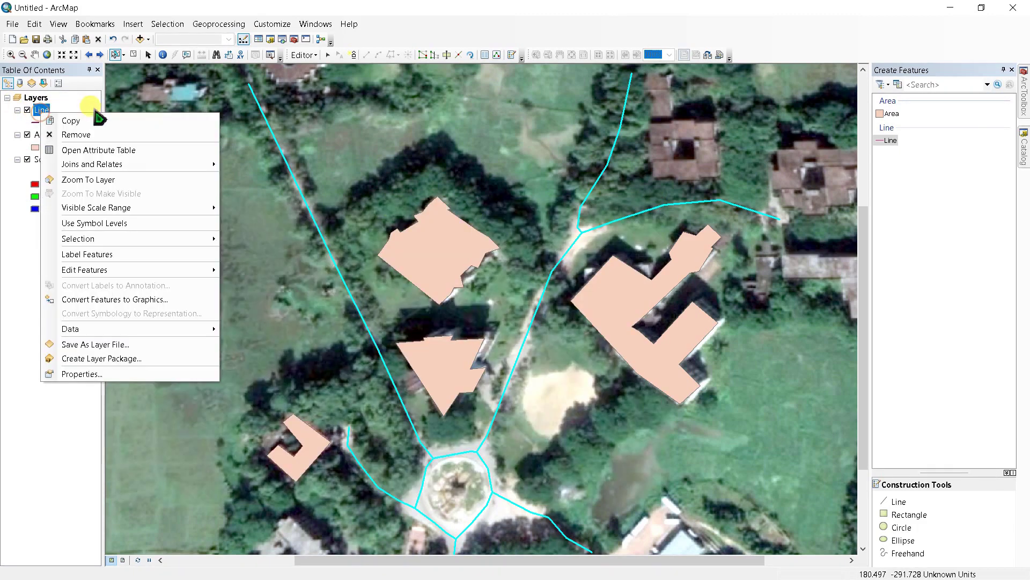
pyautogui.click(91, 147)
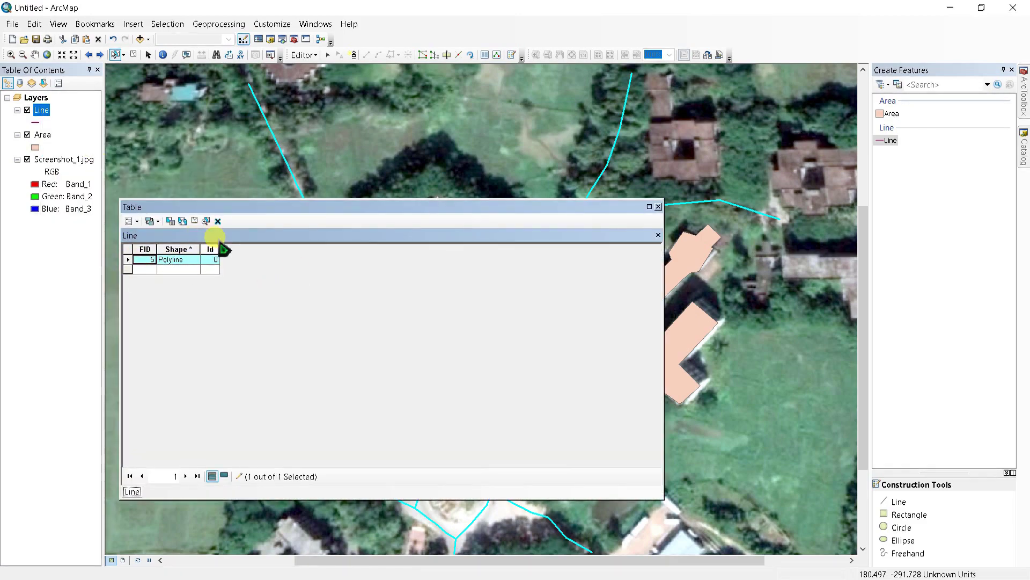
pyautogui.click(659, 206)
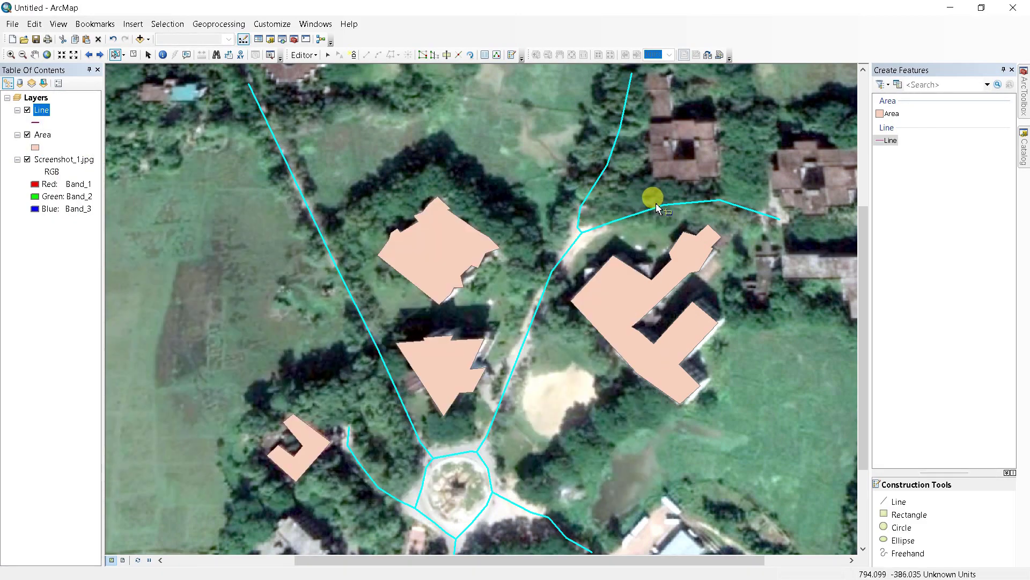